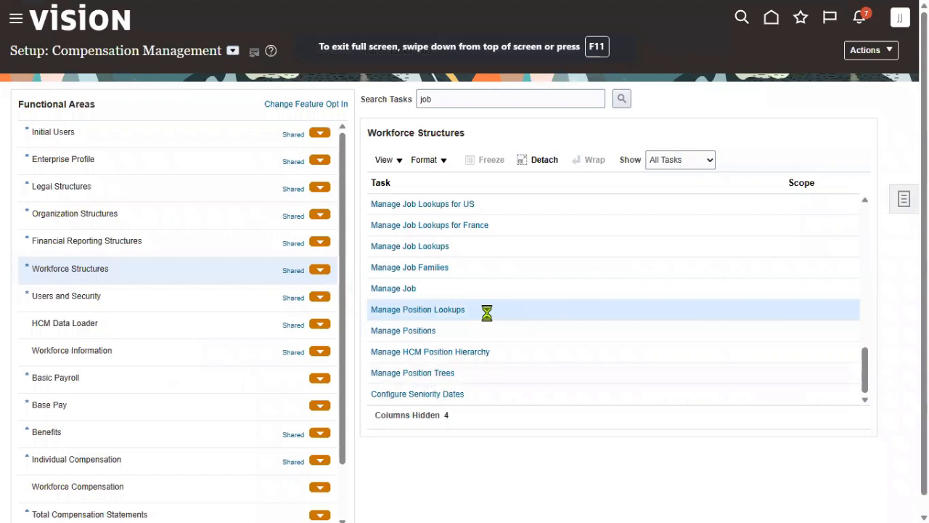
# Open the BARGAINING_UNIT_CODE lookup from the Manage Position Lookups task and check its lookup configuration level
pyautogui.click(447, 312)
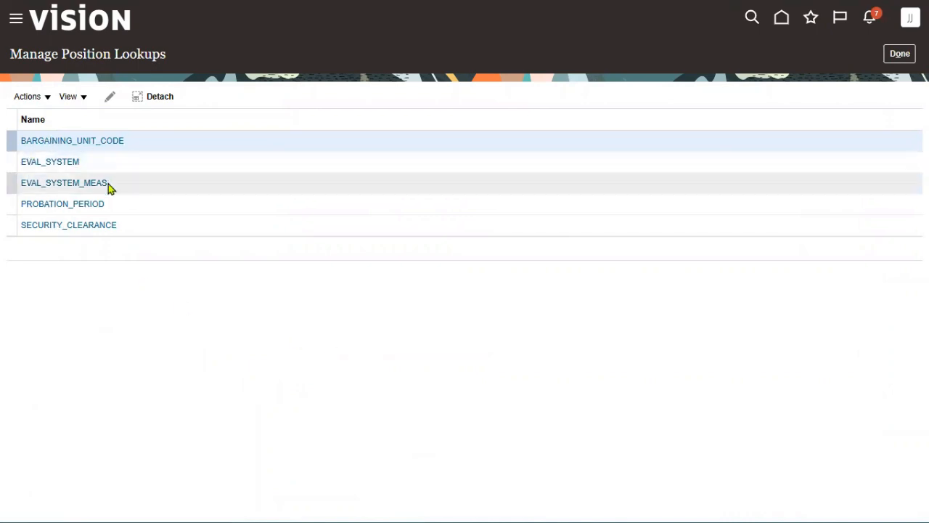
pyautogui.click(84, 142)
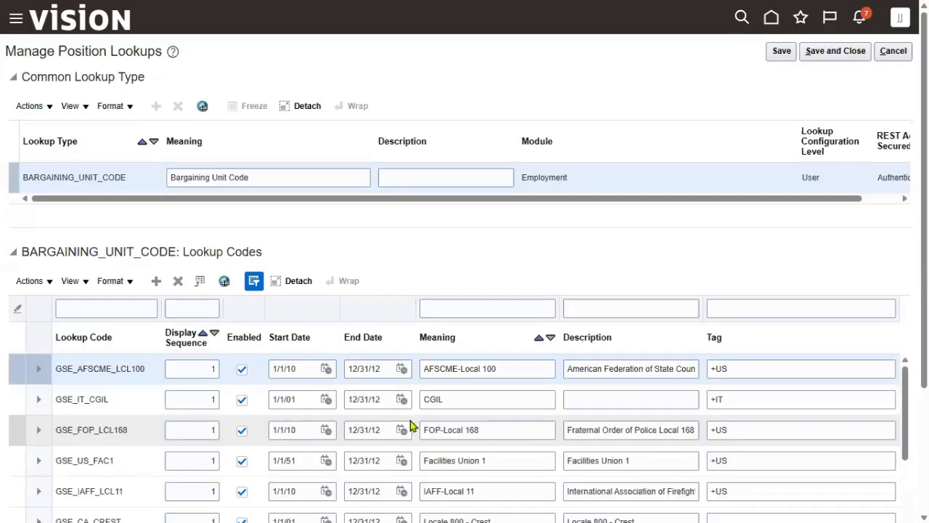
pyautogui.doubleClick(809, 176)
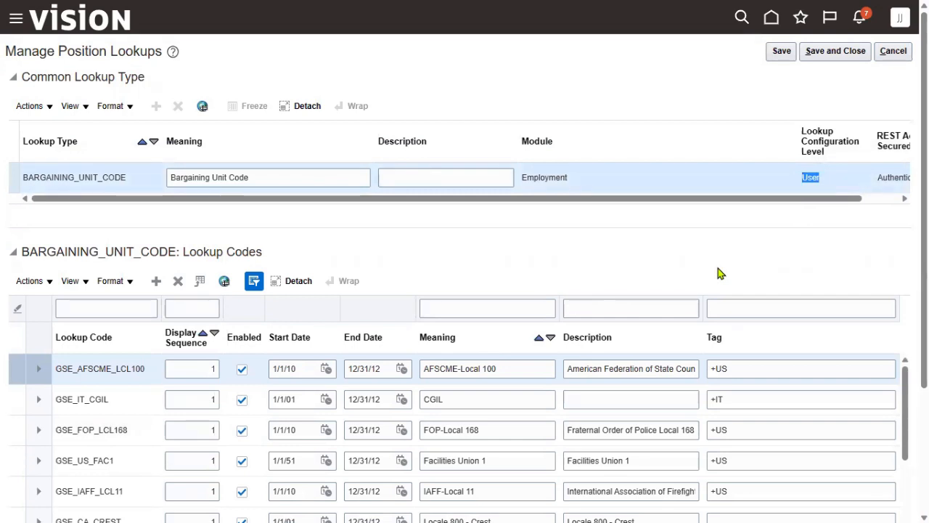
# Add the lookup code PWC with the meaning PWC Unit to BARGAINING_UNIT_CODE, and save and close the lookup
pyautogui.click(156, 281)
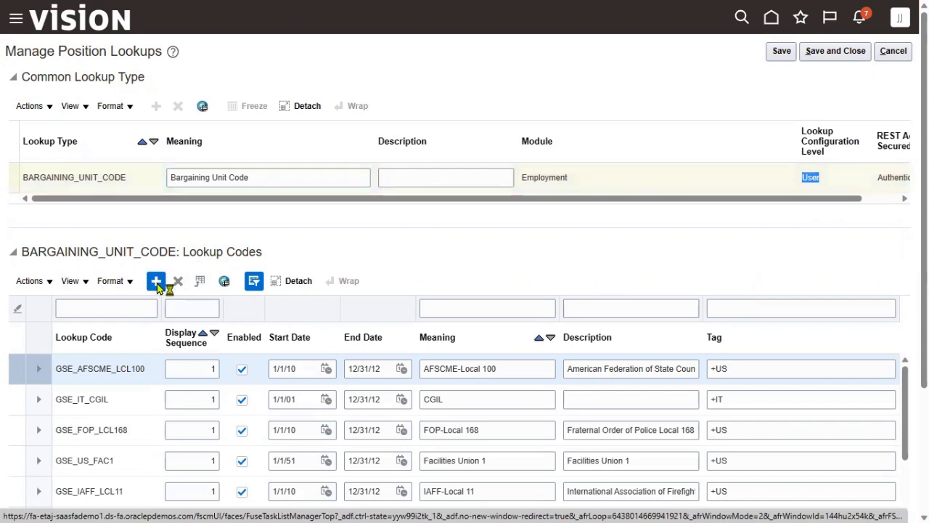
pyautogui.click(110, 368)
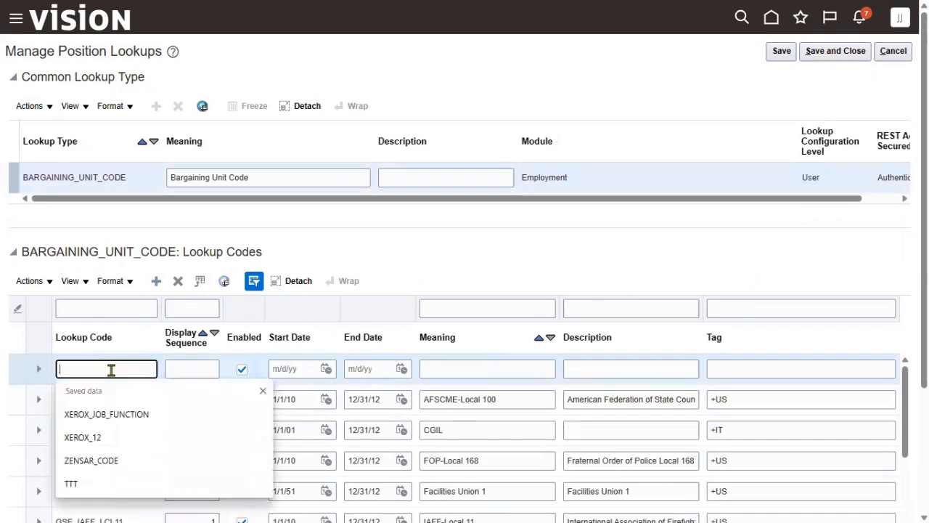
pyautogui.write('PWC')
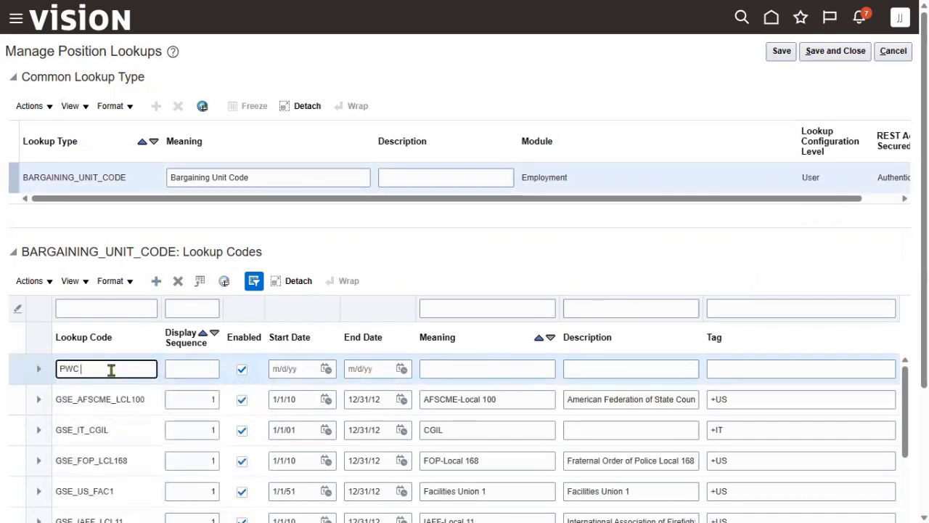
pyautogui.press('Tab')
pyautogui.press('Tab')
pyautogui.press('Tab')
pyautogui.press('Tab')
pyautogui.press('Tab')
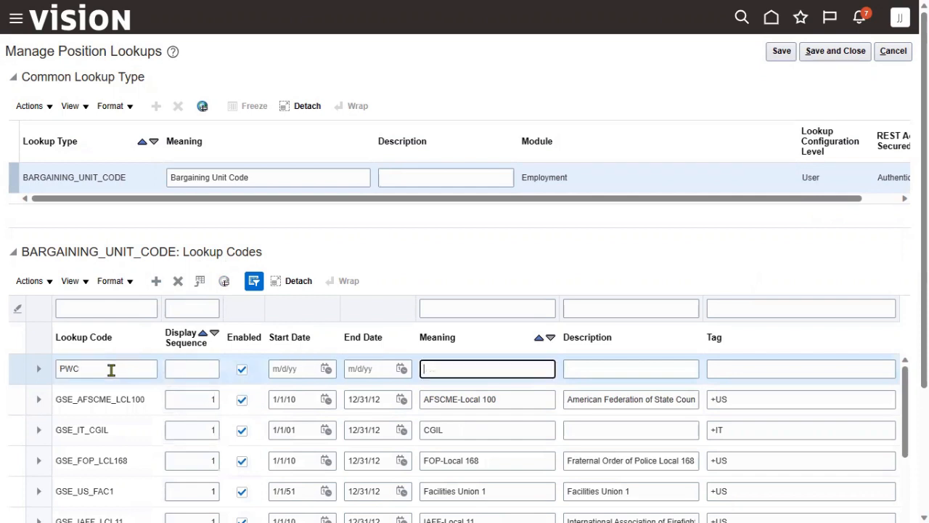
pyautogui.write('PWC Unit')
pyautogui.click(810, 55)
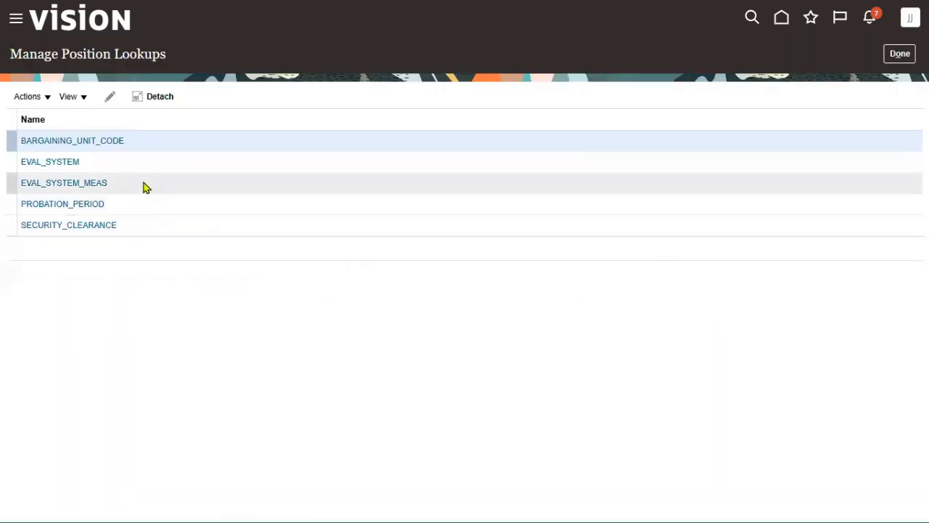
# Open the PROBATION_PERIOD position lookup and check its lookup configuration level
pyautogui.click(116, 206)
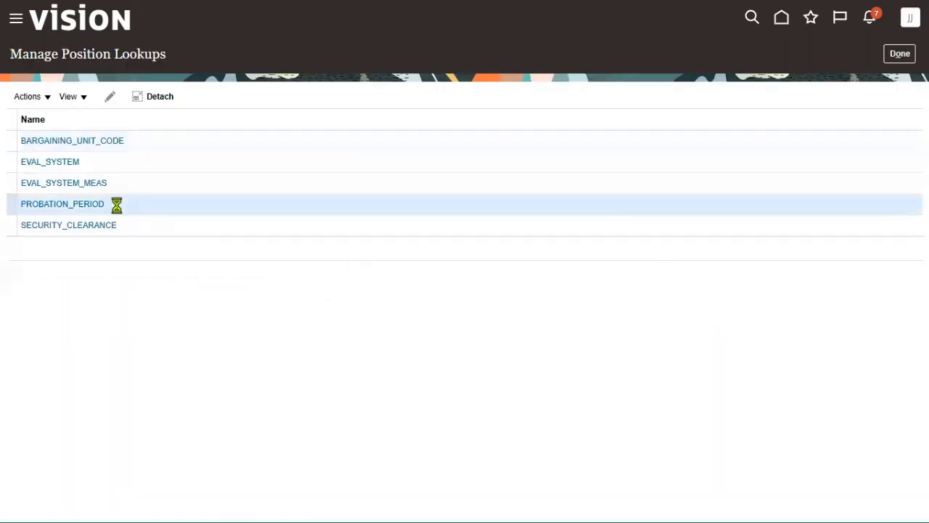
pyautogui.click(94, 211)
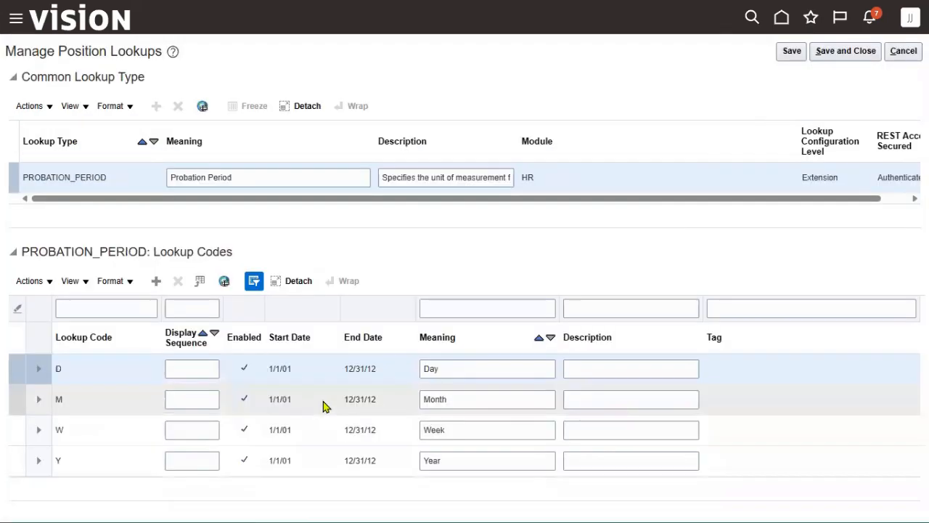
pyautogui.doubleClick(818, 177)
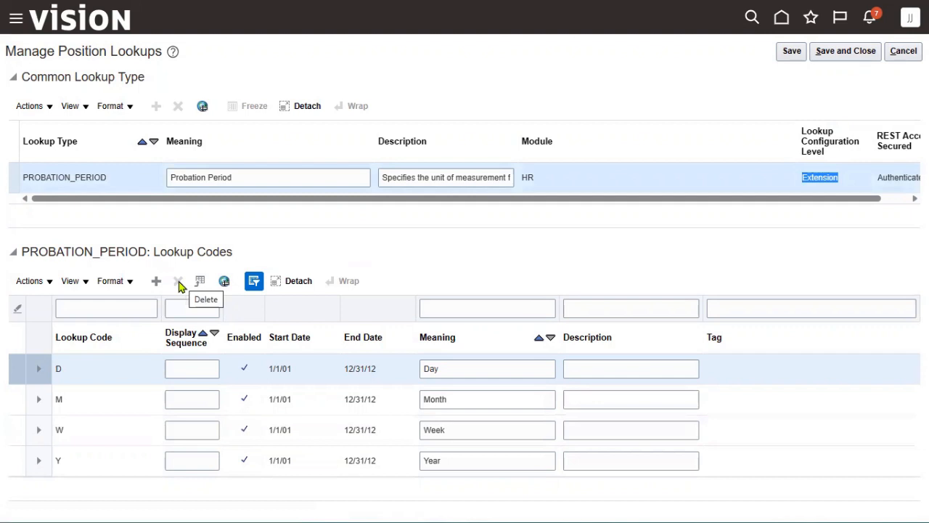
# Add an enabled lookup code q with the meaning Quarter to PROBATION_PERIOD and save it
pyautogui.click(156, 283)
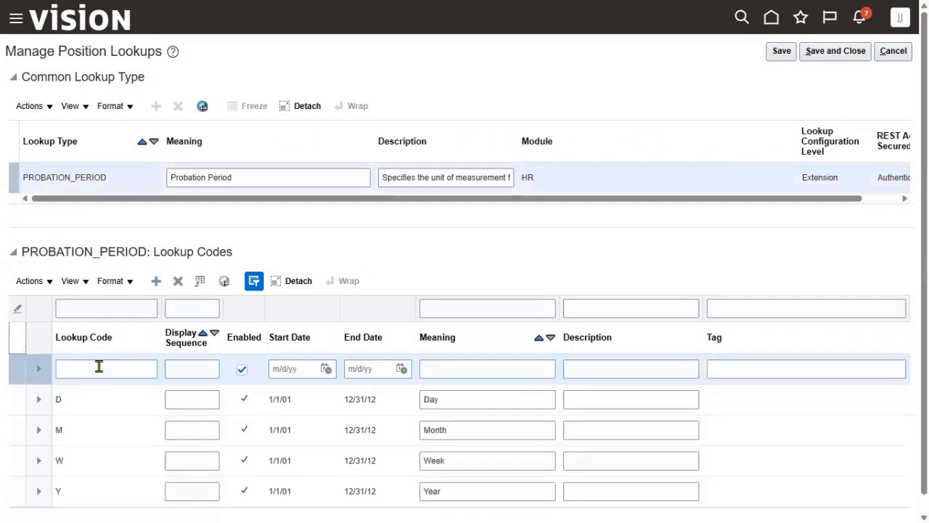
pyautogui.click(100, 369)
pyautogui.write('q')
pyautogui.press('Tab')
pyautogui.press('Tab')
pyautogui.press('Tab')
pyautogui.press('Tab')
pyautogui.press('Tab')
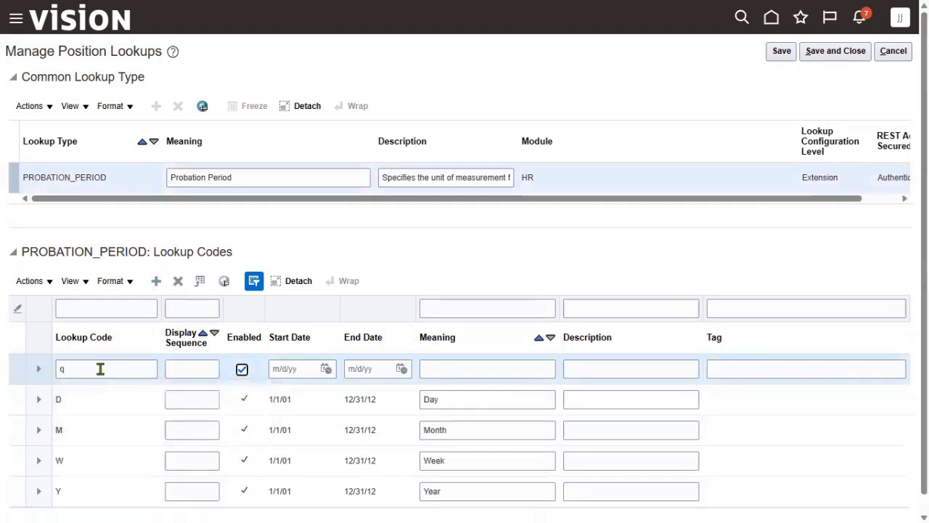
pyautogui.write('q')
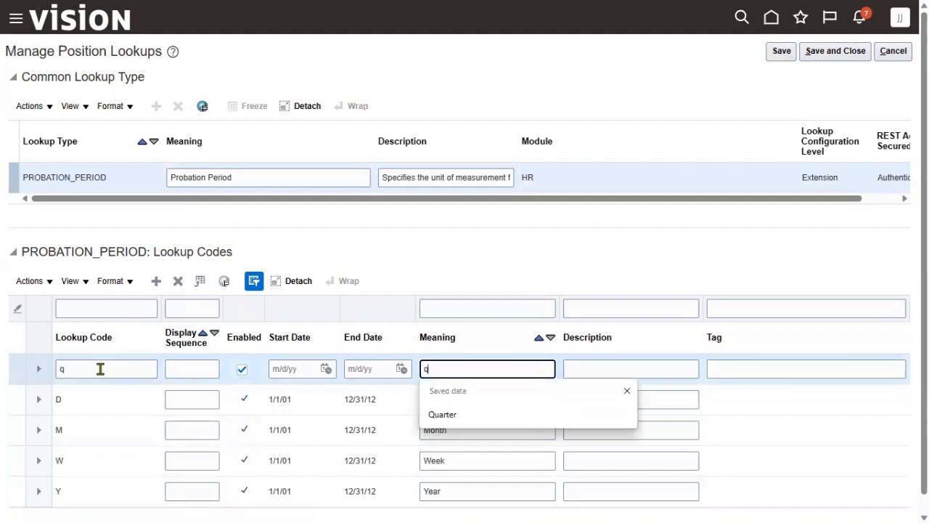
pyautogui.click(465, 415)
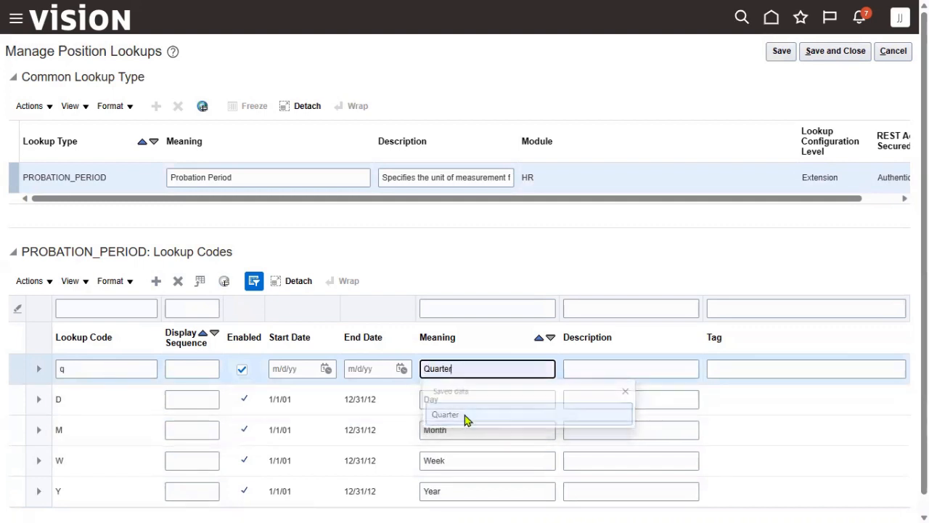
pyautogui.click(779, 51)
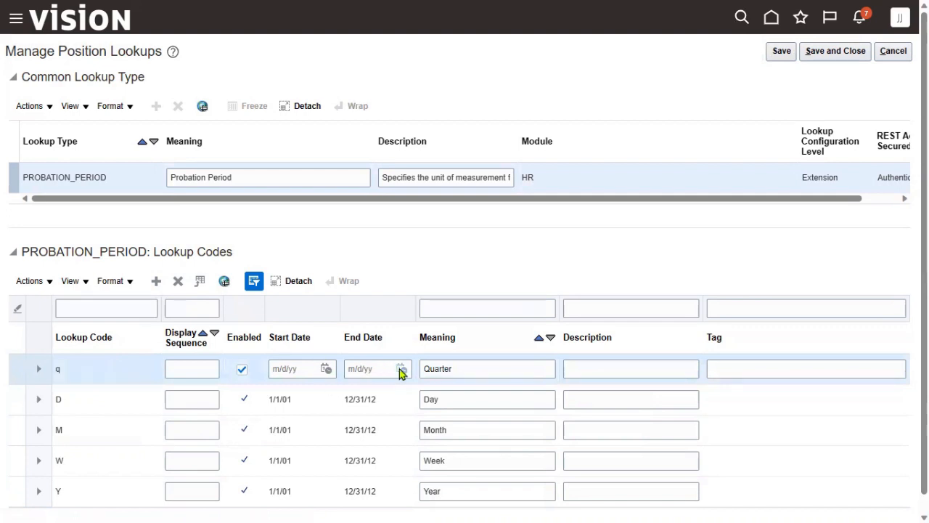
# Disable the lowercase q lookup code and add a new row with the uppercase lookup code Q
pyautogui.click(243, 371)
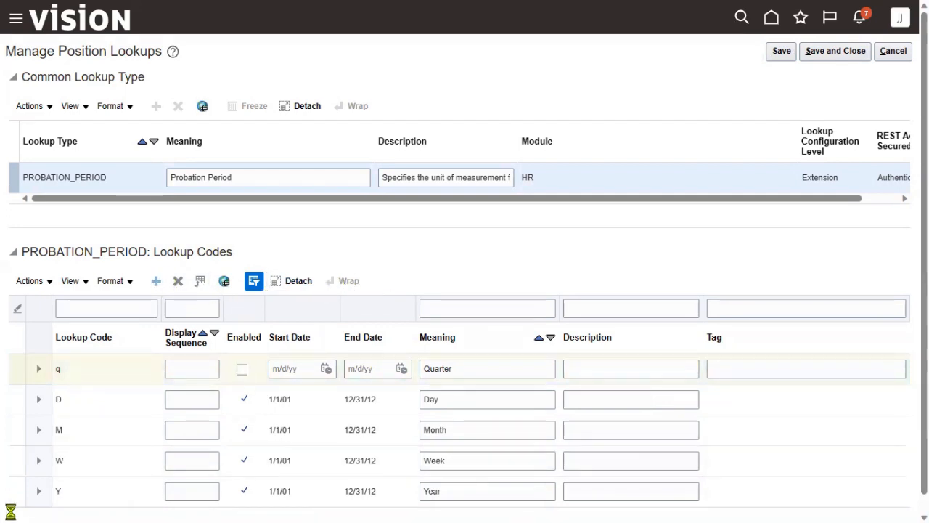
pyautogui.click(134, 369)
pyautogui.write('Q')
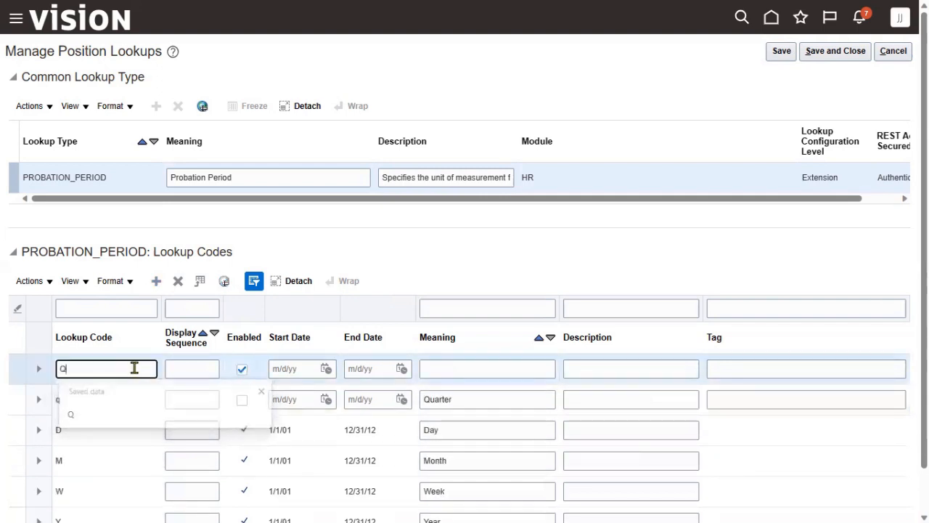
# Give the lookup code Q the meaning Quarterley, and save and close the PROBATION_PERIOD lookup
pyautogui.press('Tab')
pyautogui.press('Tab')
pyautogui.press('Tab')
pyautogui.press('Tab')
pyautogui.press('Tab')
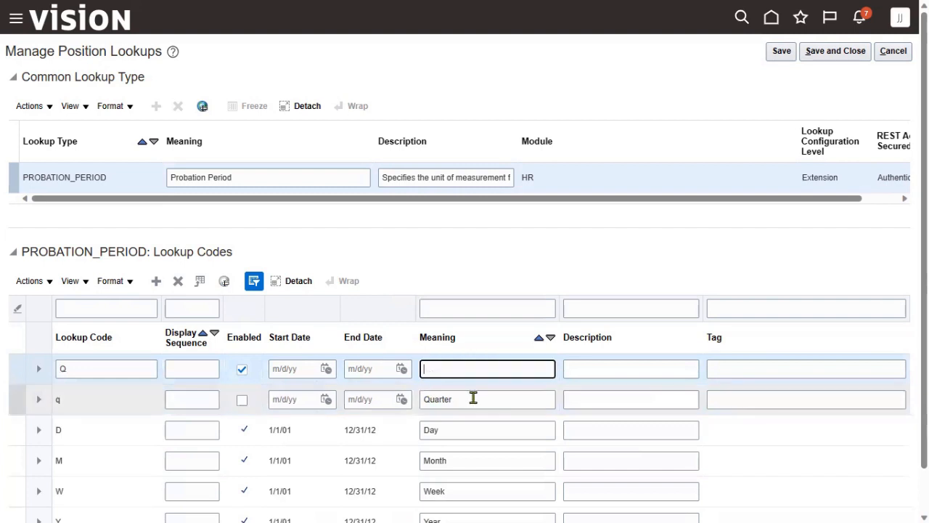
pyautogui.press('Tab')
pyautogui.hotkey('shift', 'Tab')
pyautogui.write('Qu')
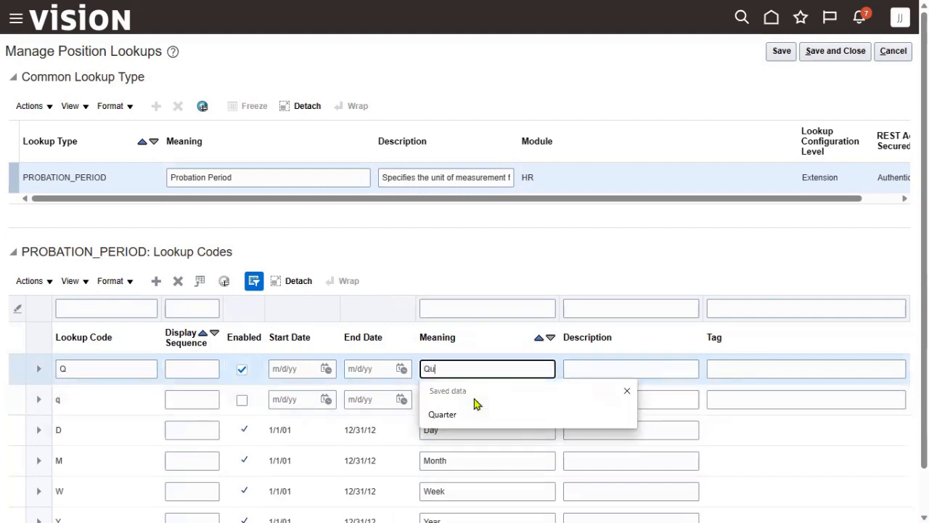
pyautogui.write('arter')
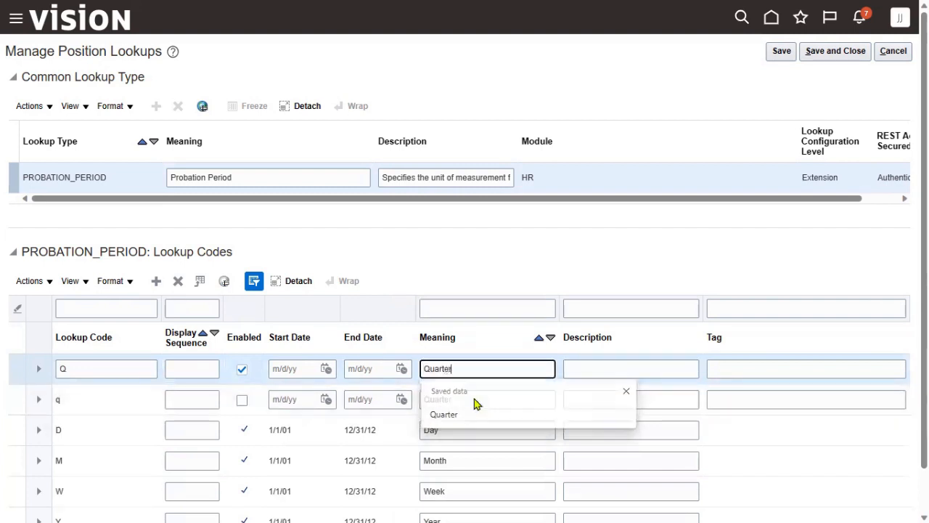
pyautogui.write('ley')
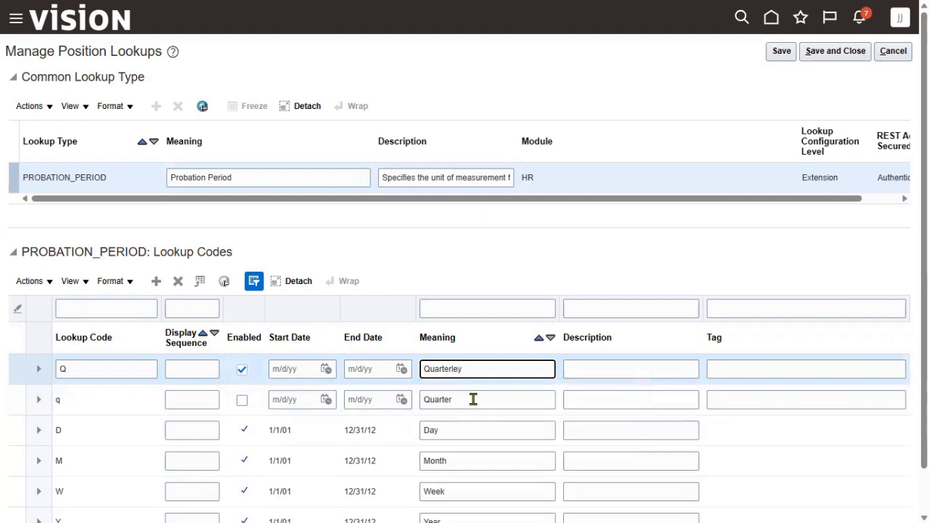
pyautogui.click(782, 50)
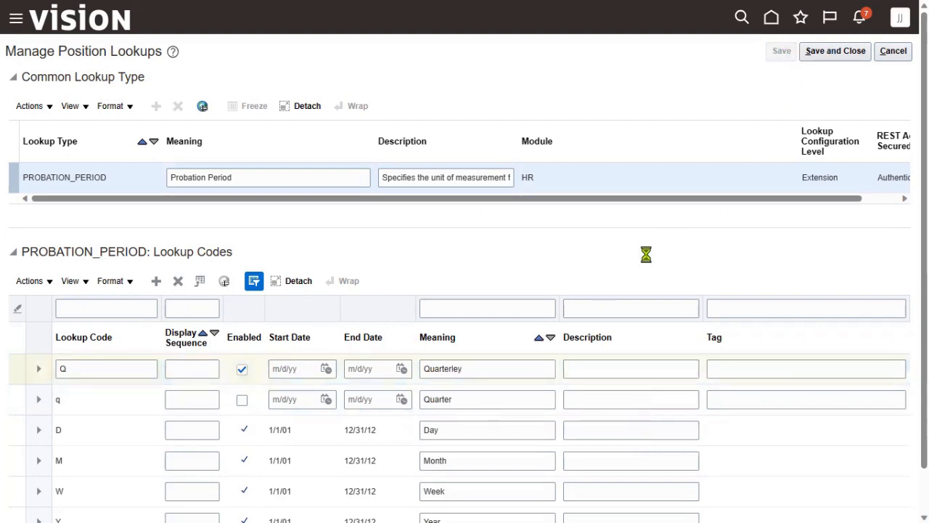
pyautogui.click(827, 53)
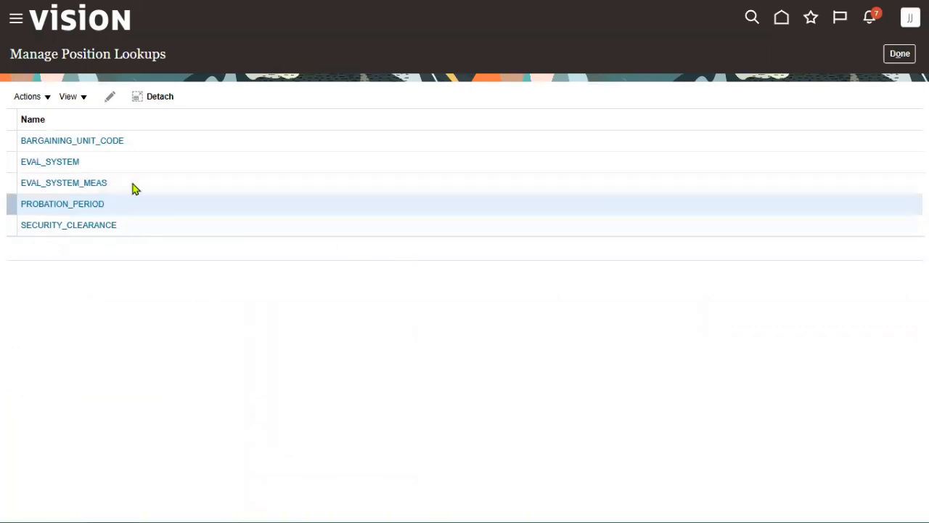
# Leave the position lookups, view the Manage Positions page, and return to the setup task list
pyautogui.click(899, 55)
pyautogui.click(425, 335)
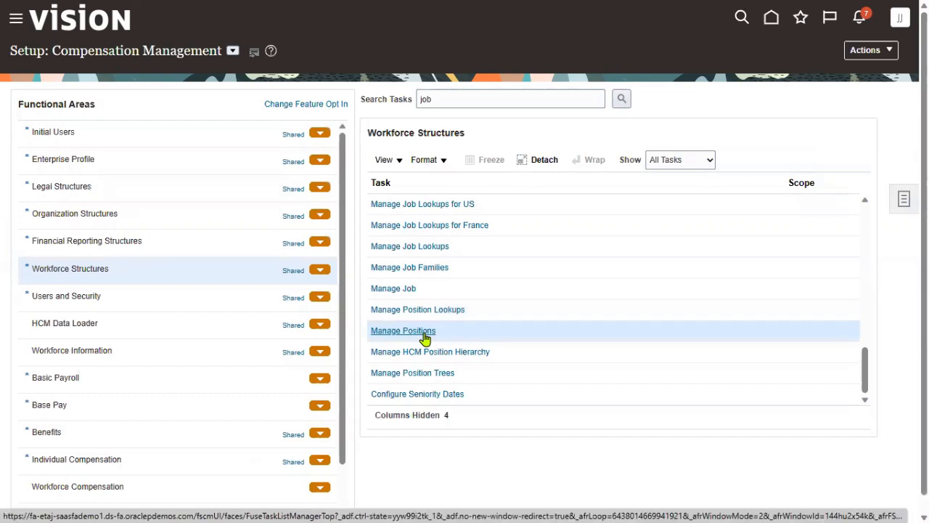
pyautogui.click(424, 336)
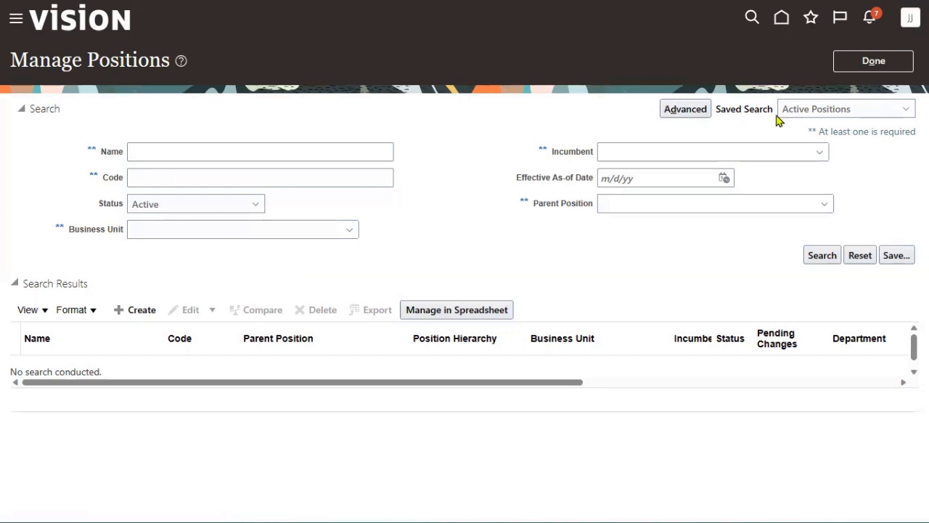
pyautogui.click(873, 62)
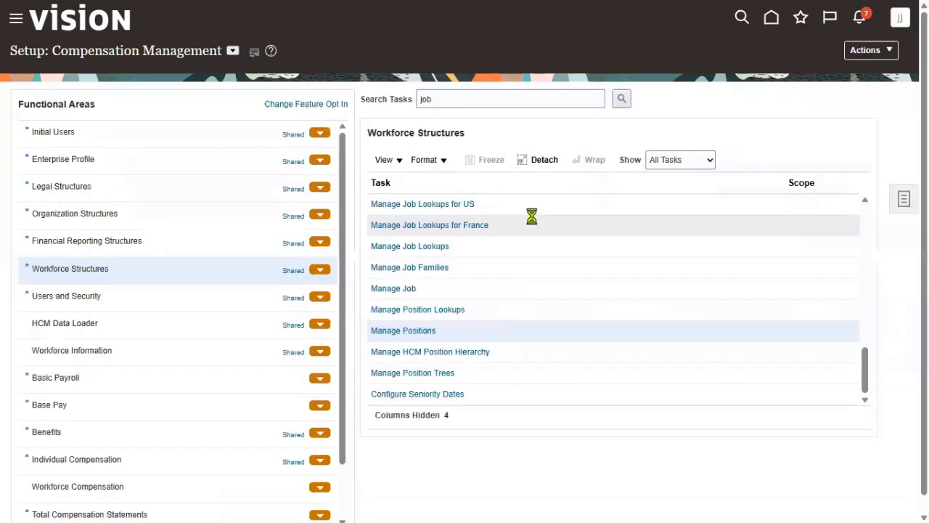
# Search the setup tasks for "establish enter" and open the Establish Enterprise Structures task
pyautogui.moveTo(453, 98); pyautogui.dragTo(299, 98)
pyautogui.write('establish enter')
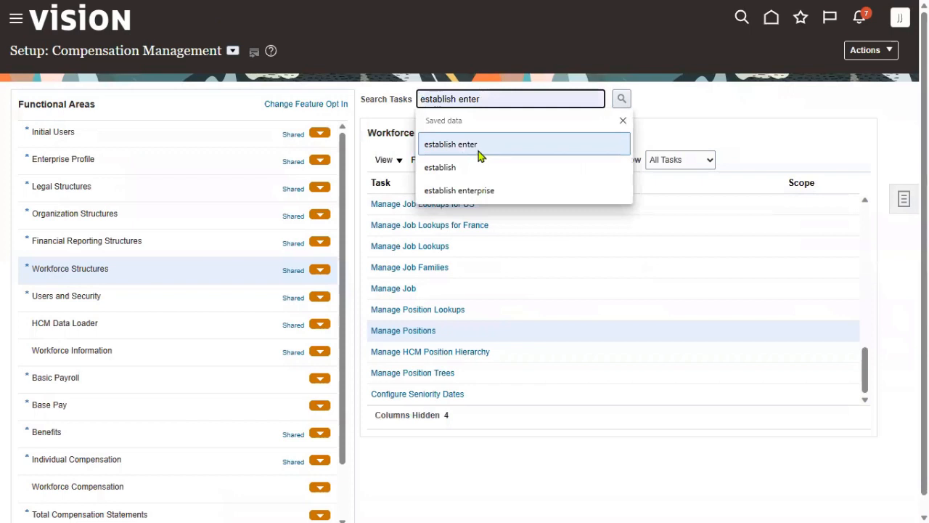
pyautogui.click(478, 151)
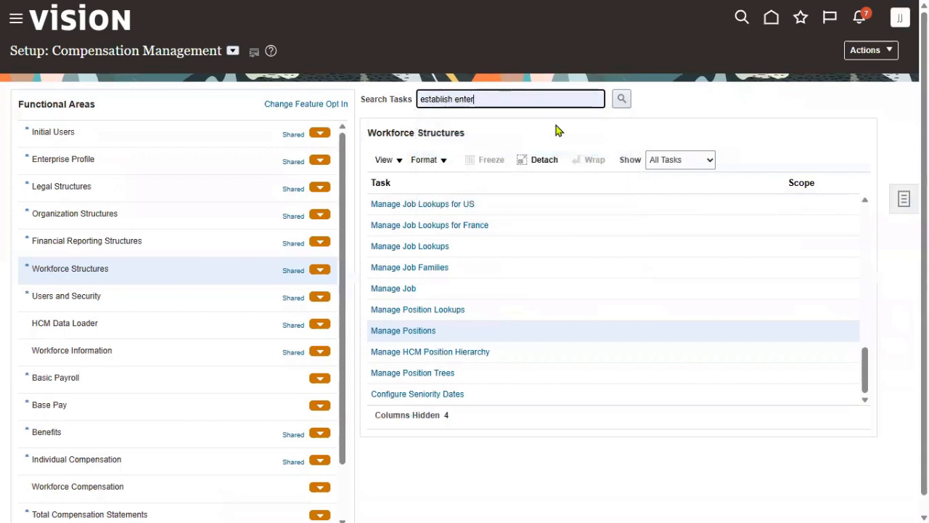
pyautogui.click(621, 98)
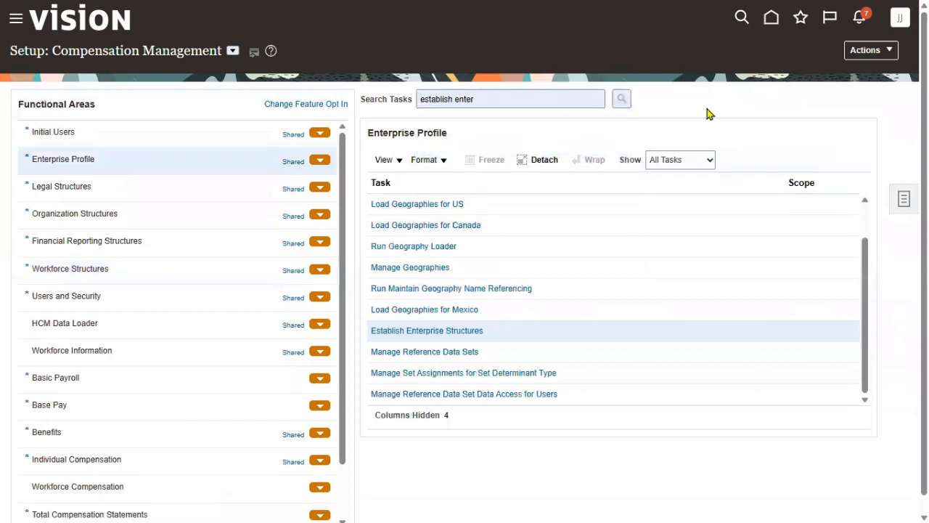
pyautogui.click(457, 331)
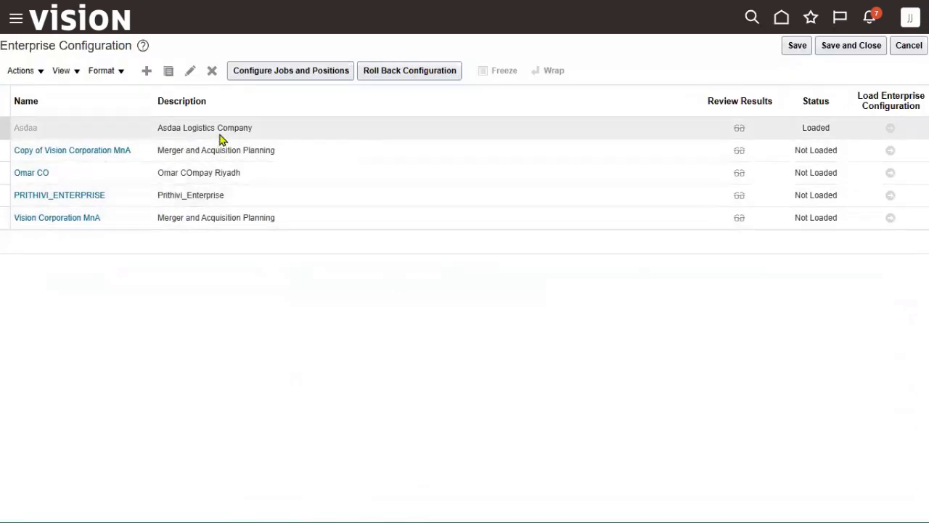
# Configure jobs and positions for PRITHIVI_ENTERPRISE, exploring other options with managers replacing the person and hiring to a different job, and choosing positions and hierarchies for reporting
pyautogui.click(257, 188)
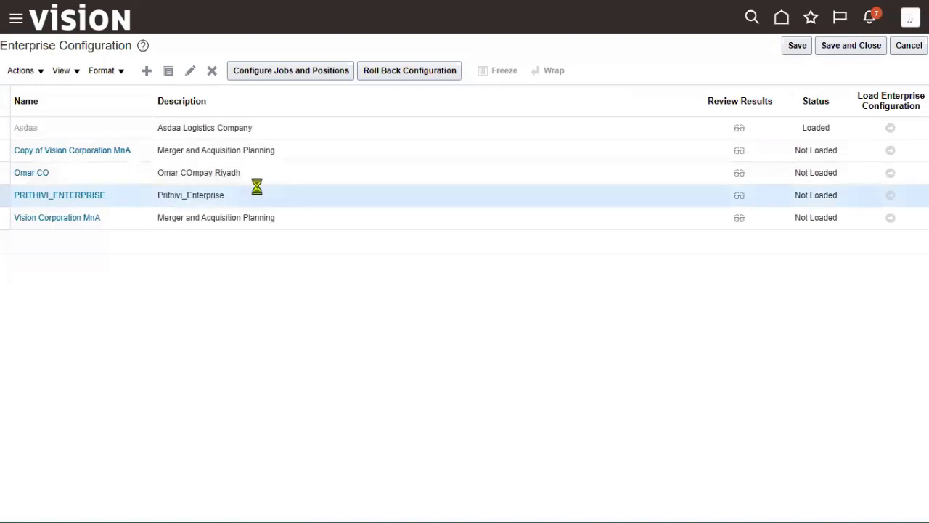
pyautogui.click(275, 79)
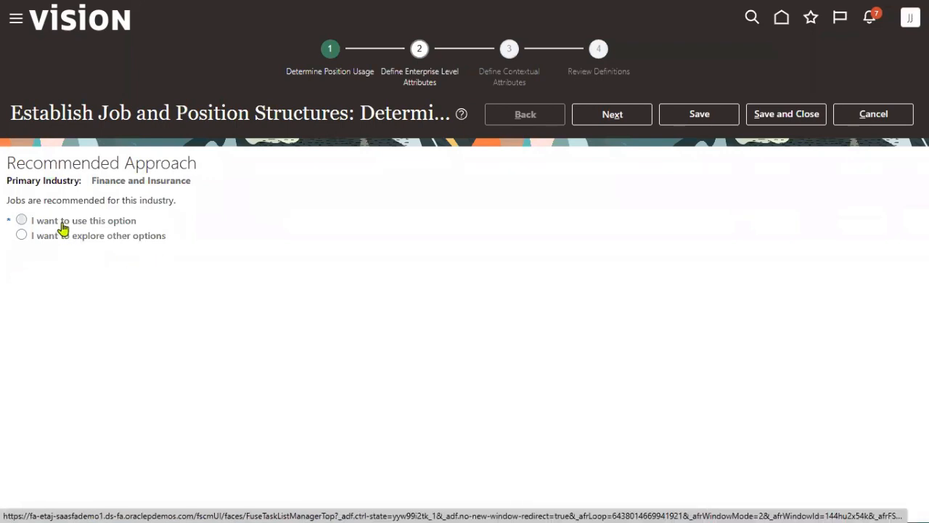
pyautogui.click(64, 237)
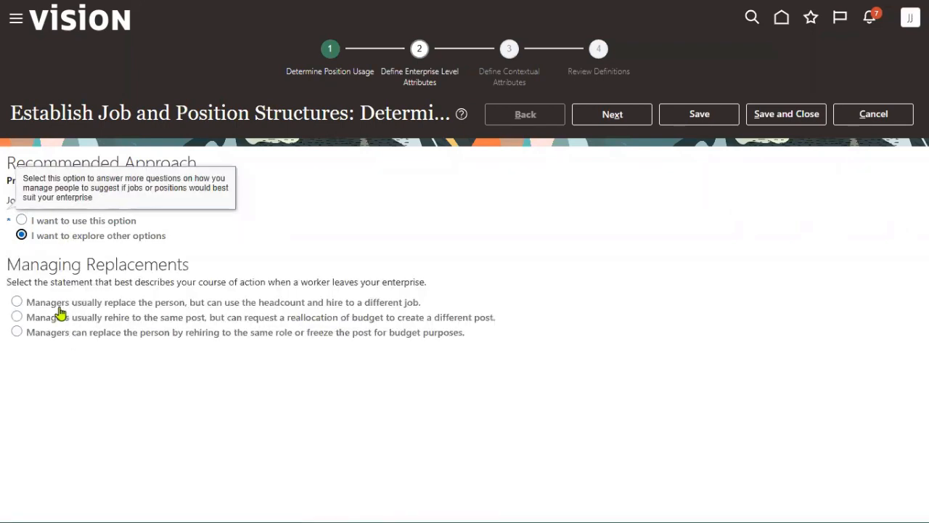
pyautogui.click(58, 303)
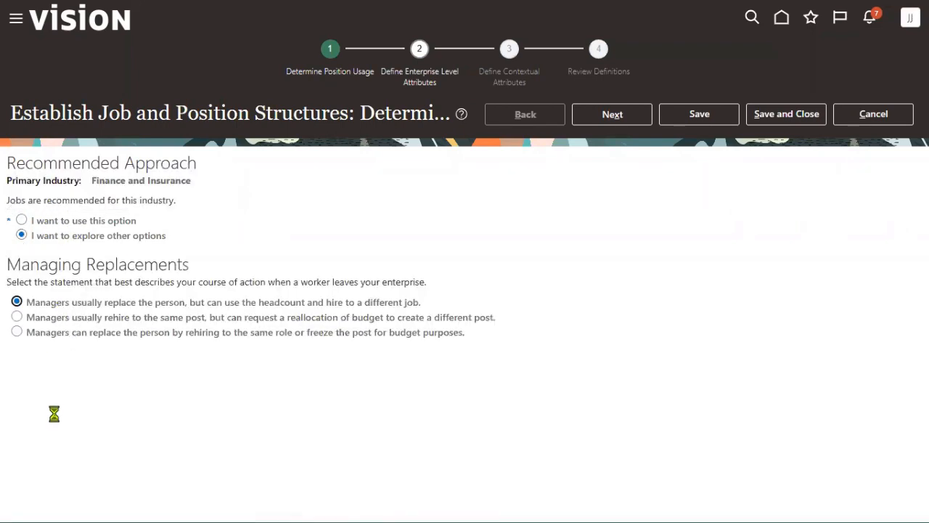
pyautogui.moveTo(10, 363); pyautogui.dragTo(116, 362)
pyautogui.click(152, 368)
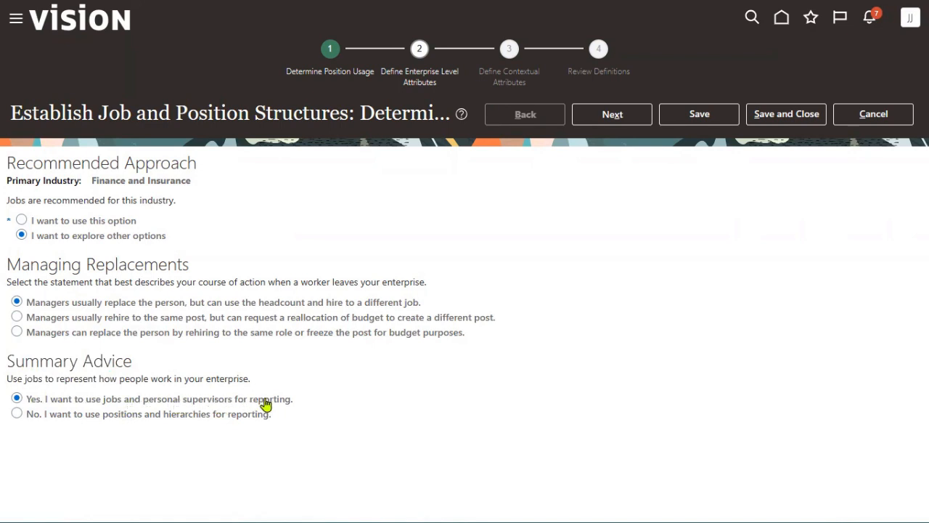
pyautogui.click(35, 415)
# Discard the unsaved job and position structure choices, and save and close the Enterprise Configuration page
pyautogui.click(871, 114)
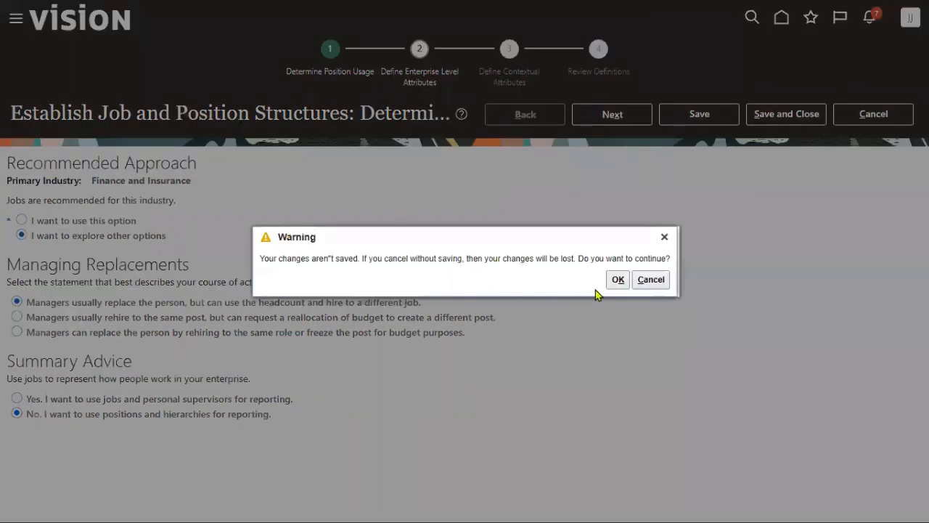
pyautogui.click(618, 280)
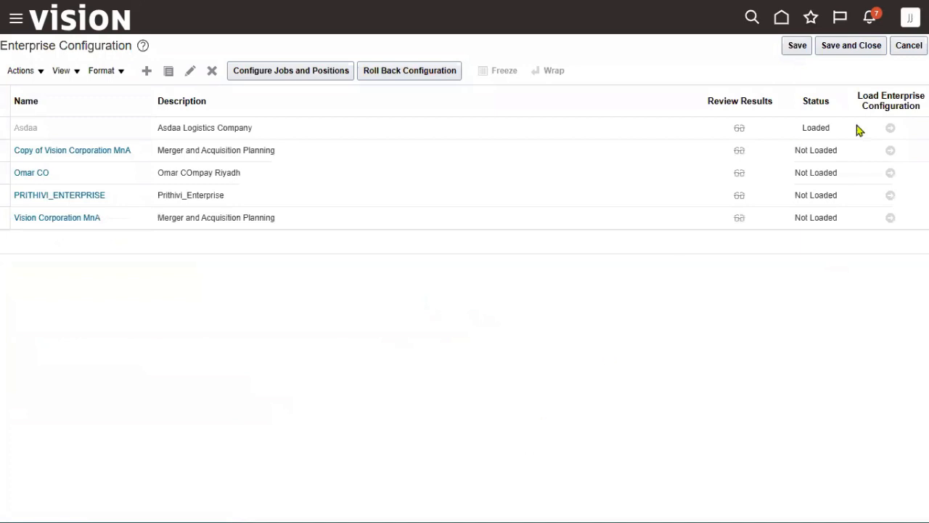
pyautogui.click(864, 48)
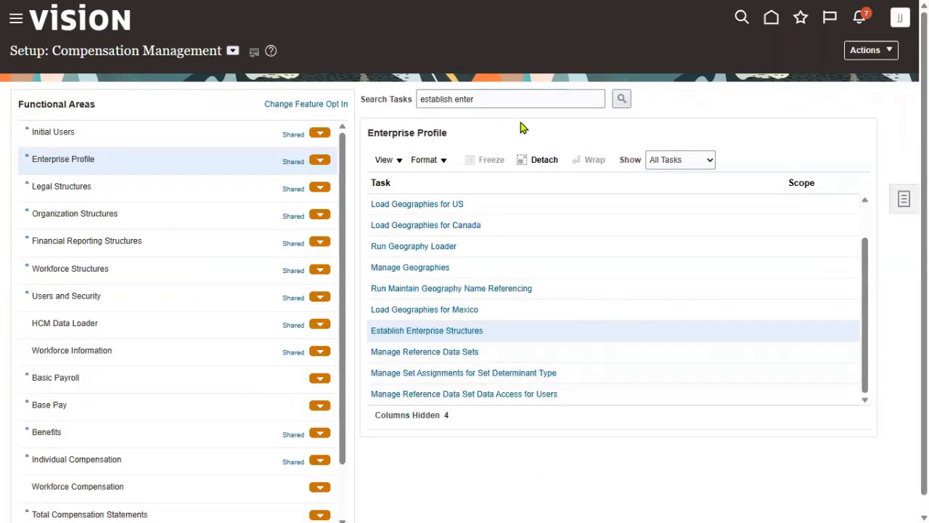
# Search the setup tasks for "position" and open the Manage Positions task
pyautogui.tripleClick(508, 100)
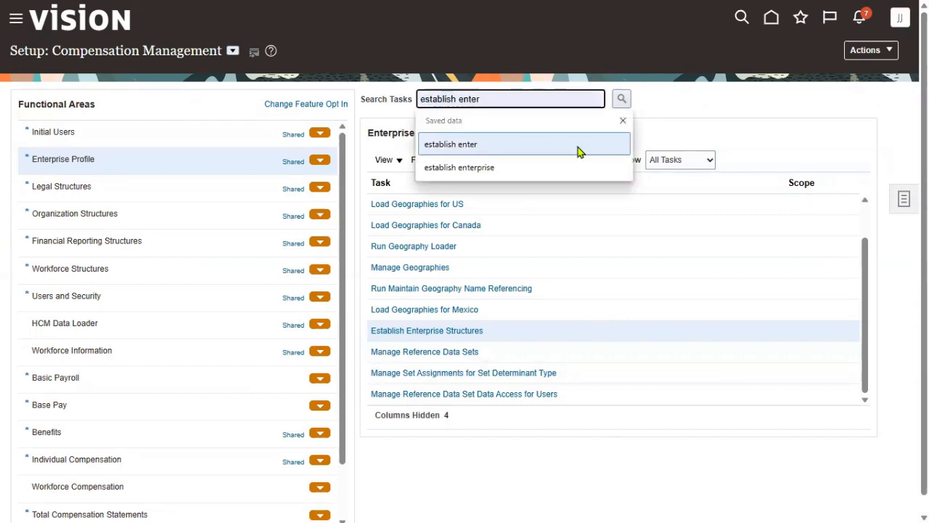
pyautogui.write('pp')
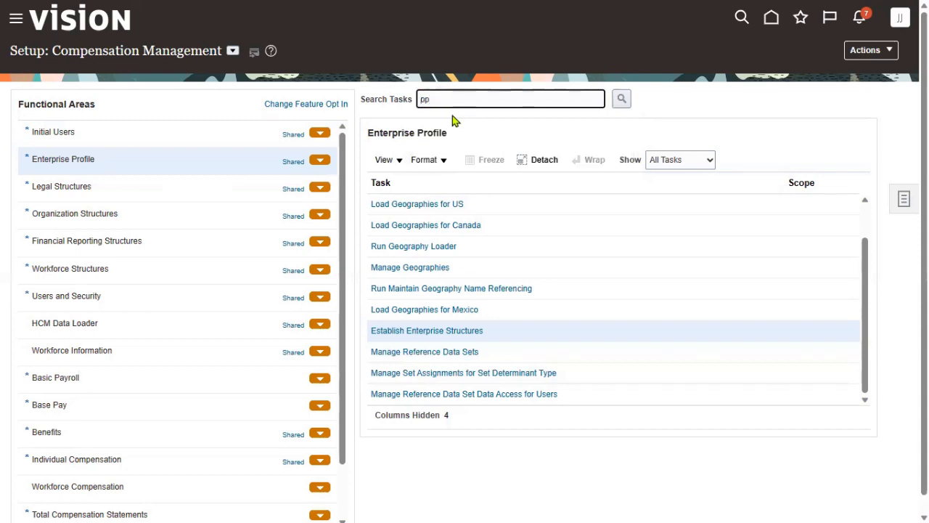
pyautogui.press('BackSpace')
pyautogui.write('osition')
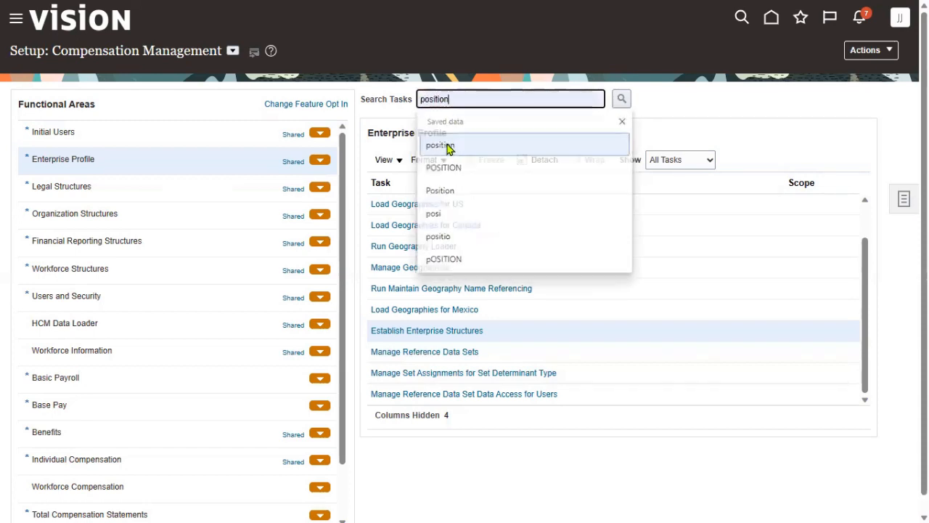
pyautogui.click(448, 146)
pyautogui.click(622, 98)
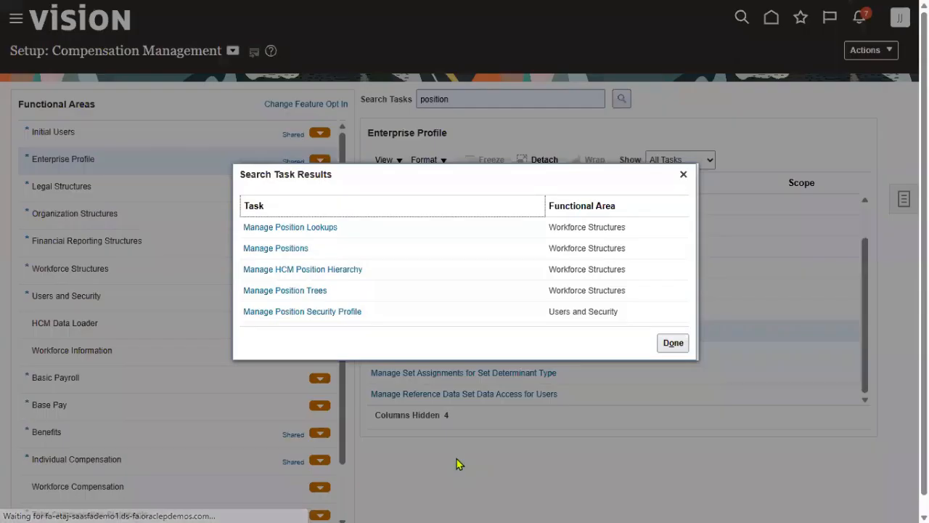
pyautogui.click(302, 250)
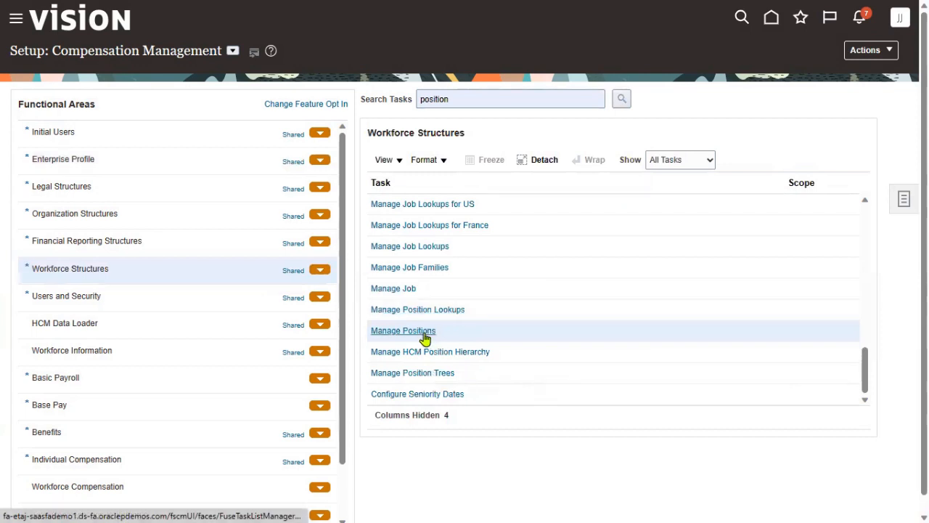
pyautogui.click(423, 333)
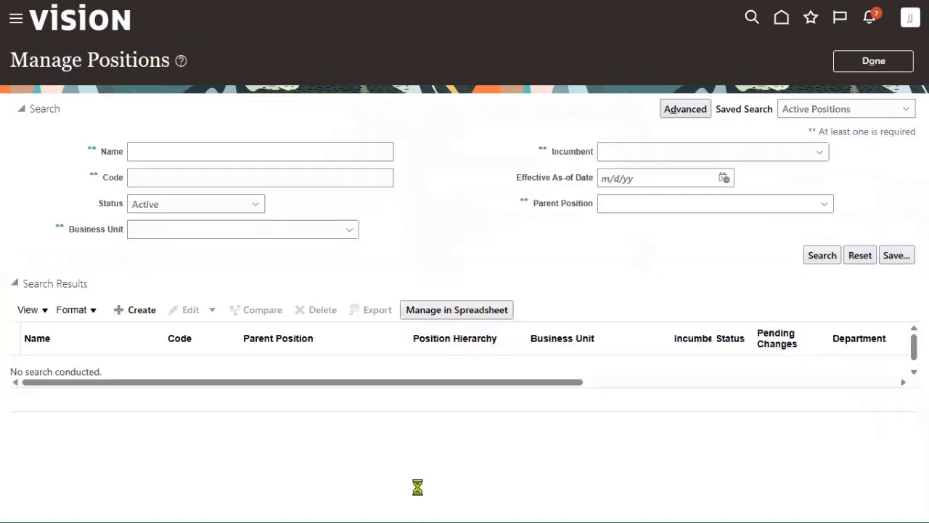
# Create a position named PWC Sales Manager in business unit PWC_BU and continue to its position details
pyautogui.click(135, 309)
pyautogui.click(208, 241)
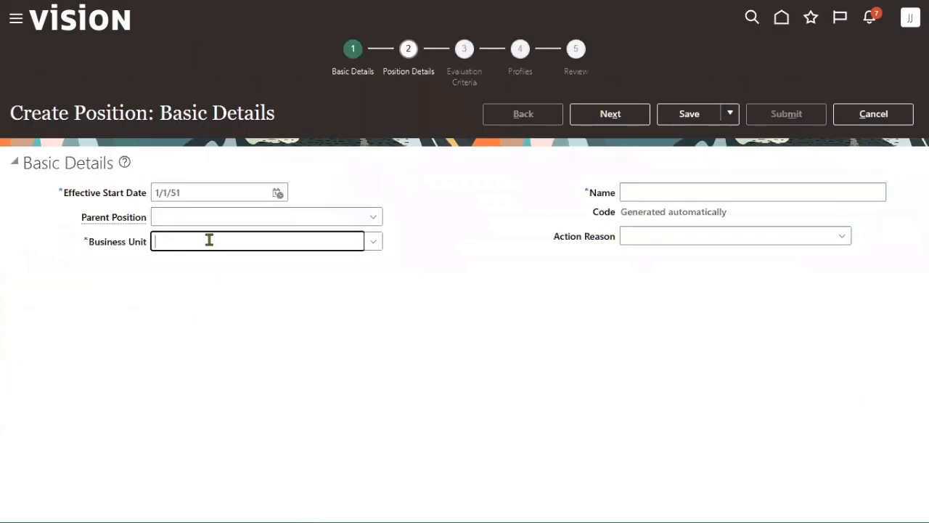
pyautogui.write('PWC')
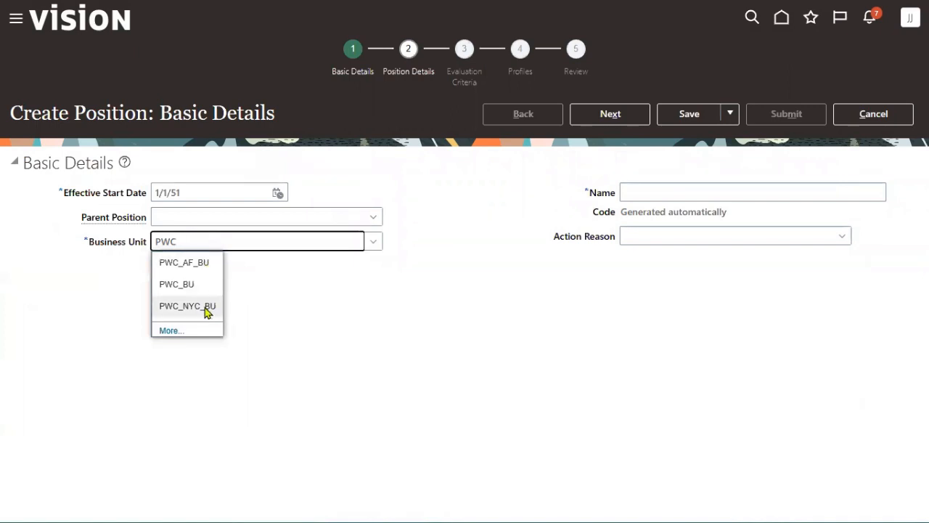
pyautogui.click(216, 284)
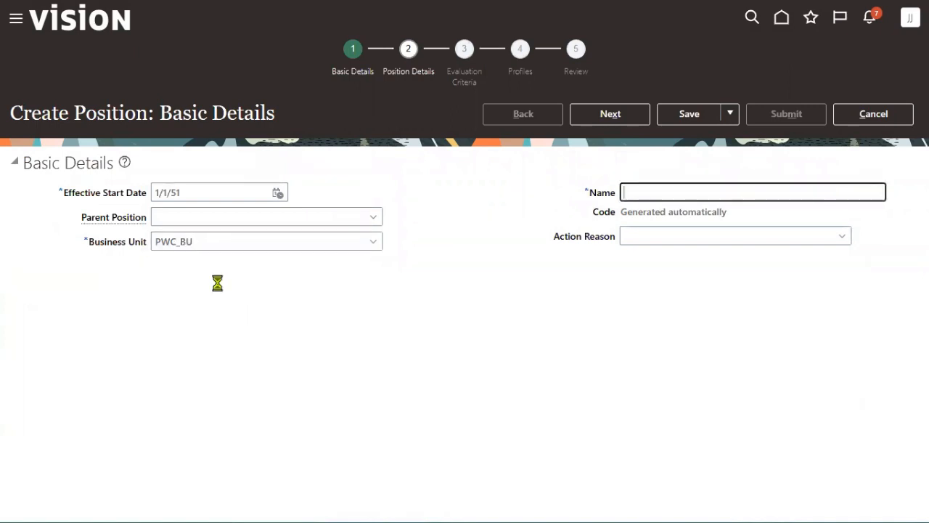
pyautogui.write('PWC ')
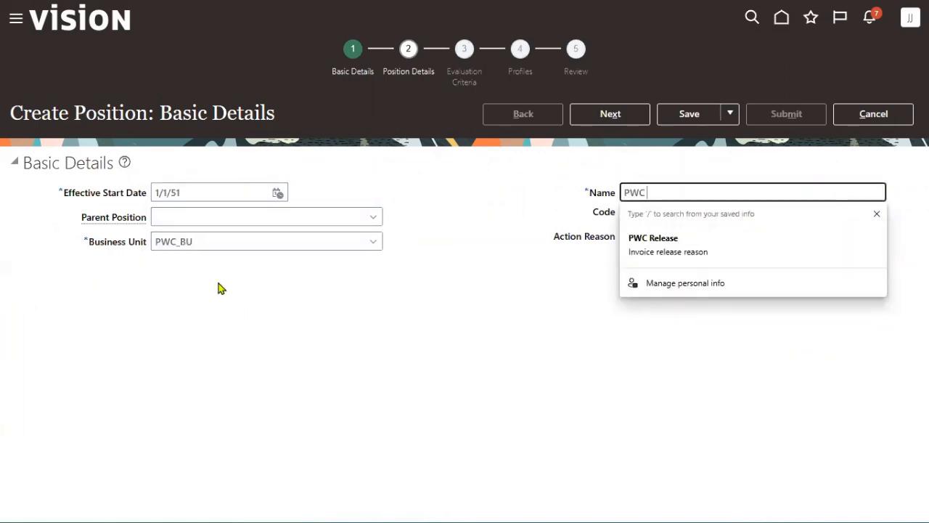
pyautogui.write('Sales Manager')
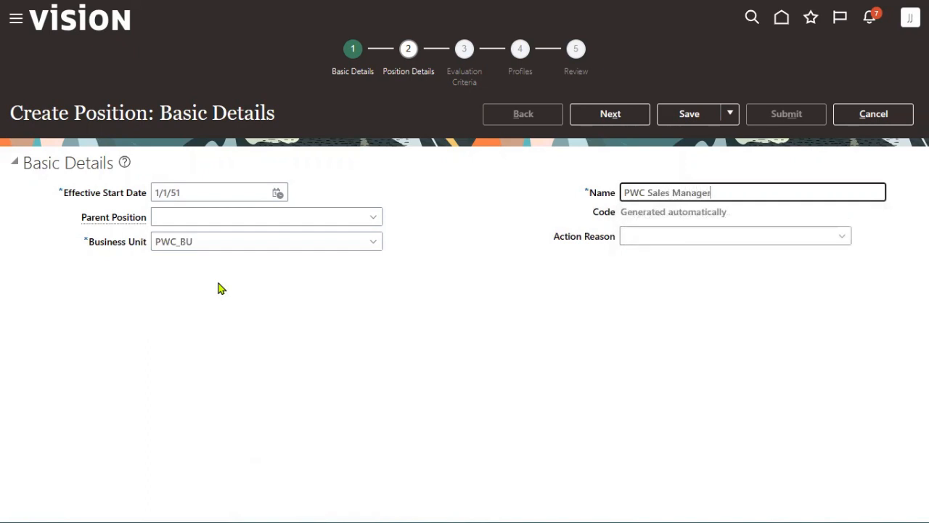
pyautogui.click(612, 115)
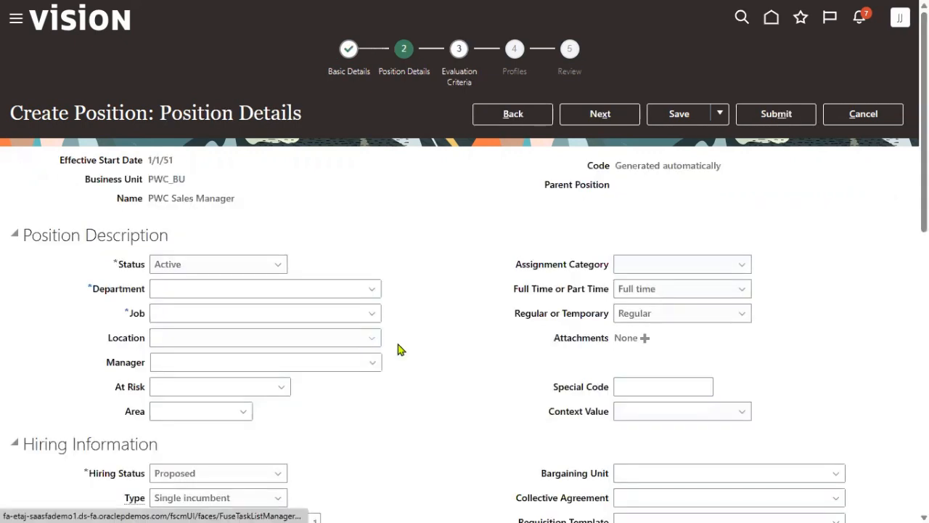
# Set the position's department to PWC_Finance, its job to PWC Manager and its location to PWC_NY_LOC
pyautogui.click(192, 291)
pyautogui.write('PWC')
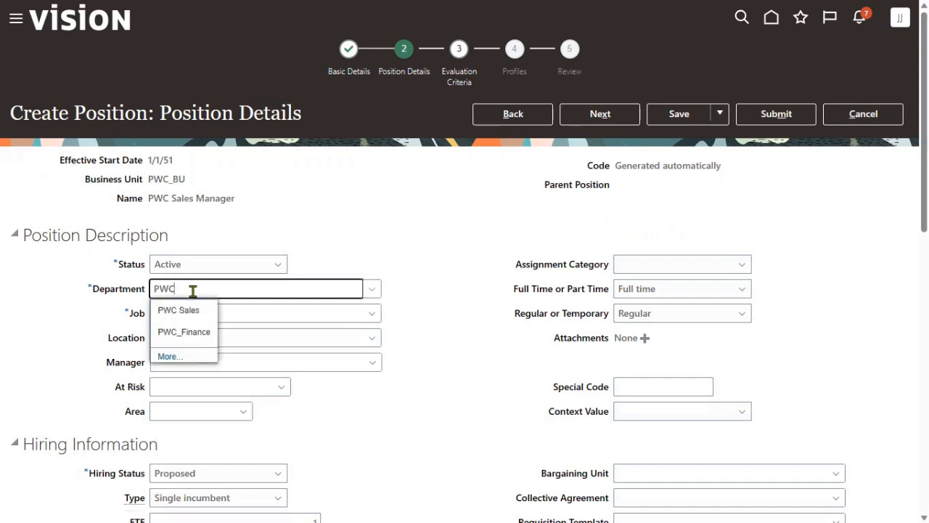
pyautogui.click(184, 335)
pyautogui.click(243, 307)
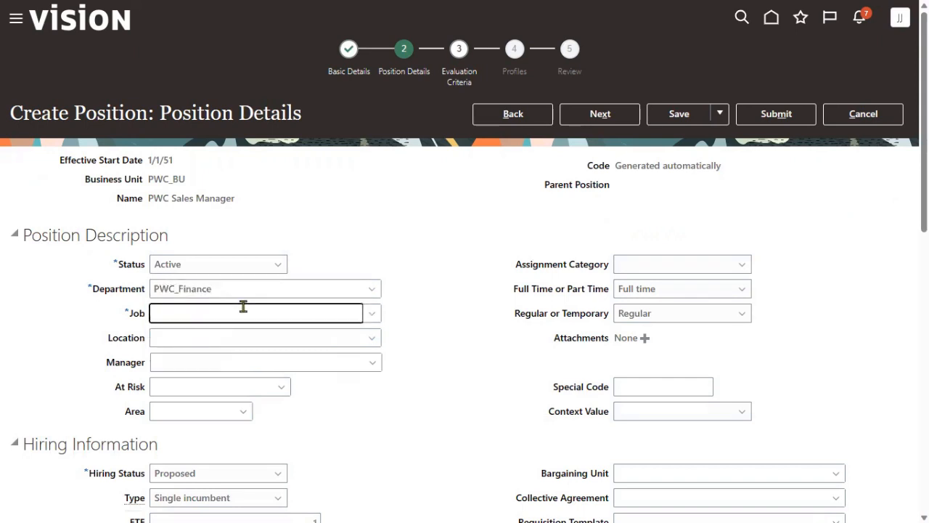
pyautogui.write('PWC')
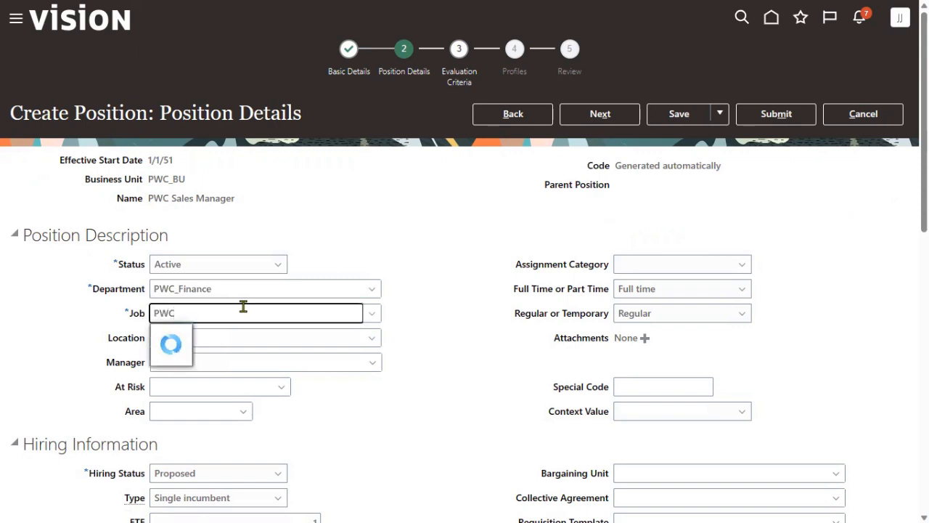
pyautogui.click(205, 357)
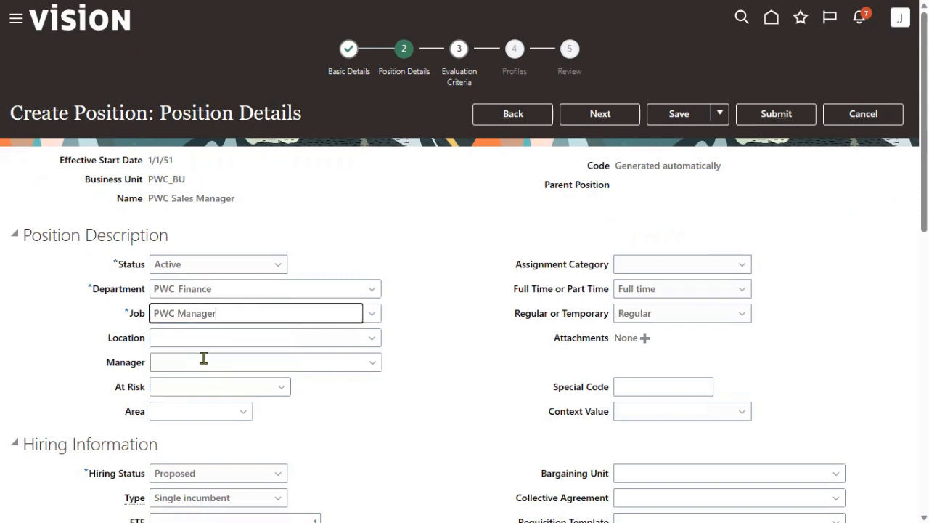
pyautogui.click(234, 339)
pyautogui.write('PWC')
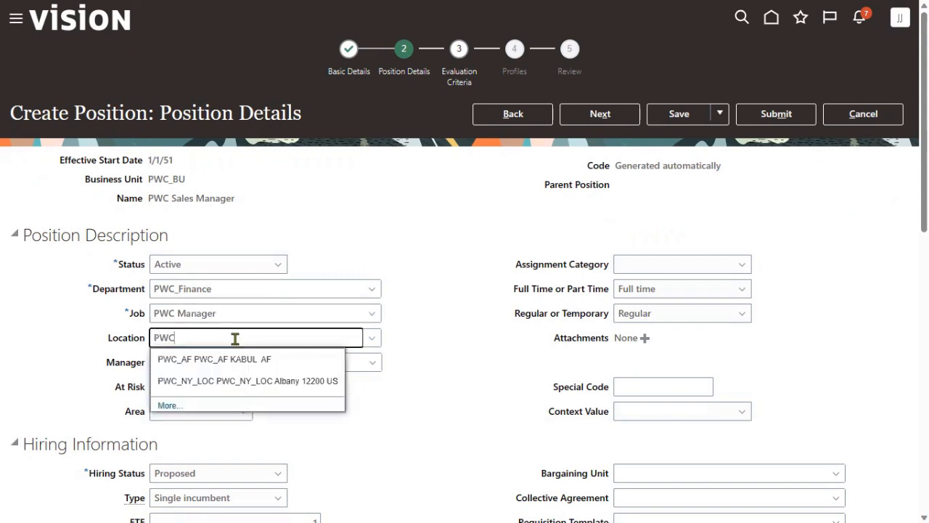
pyautogui.click(232, 381)
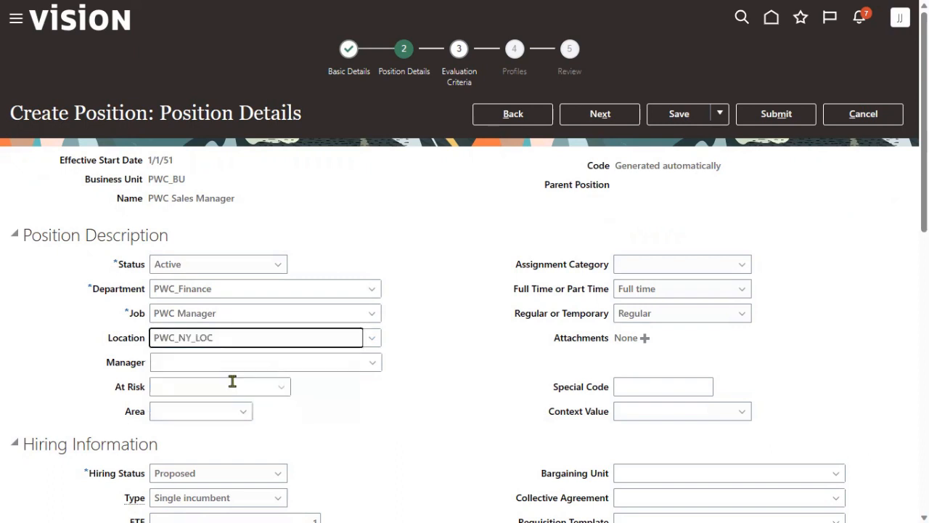
pyautogui.doubleClick(133, 368)
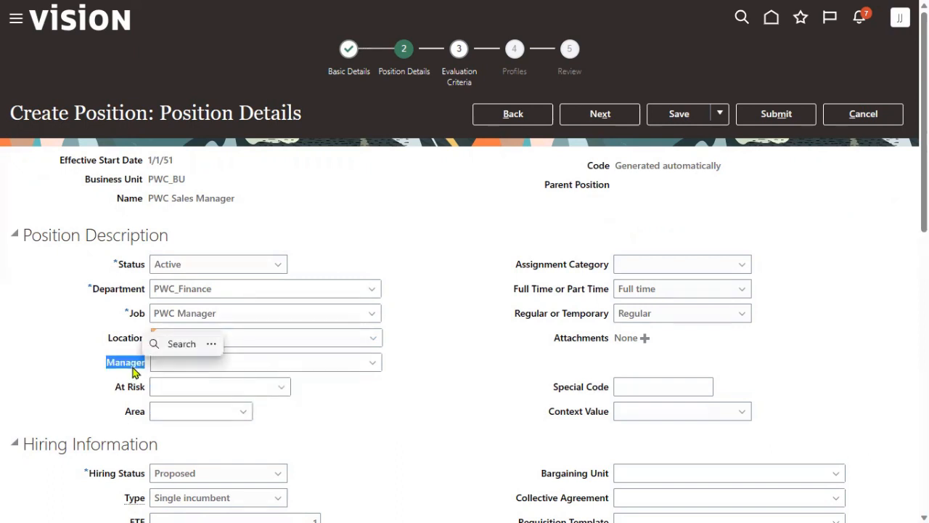
pyautogui.click(241, 221)
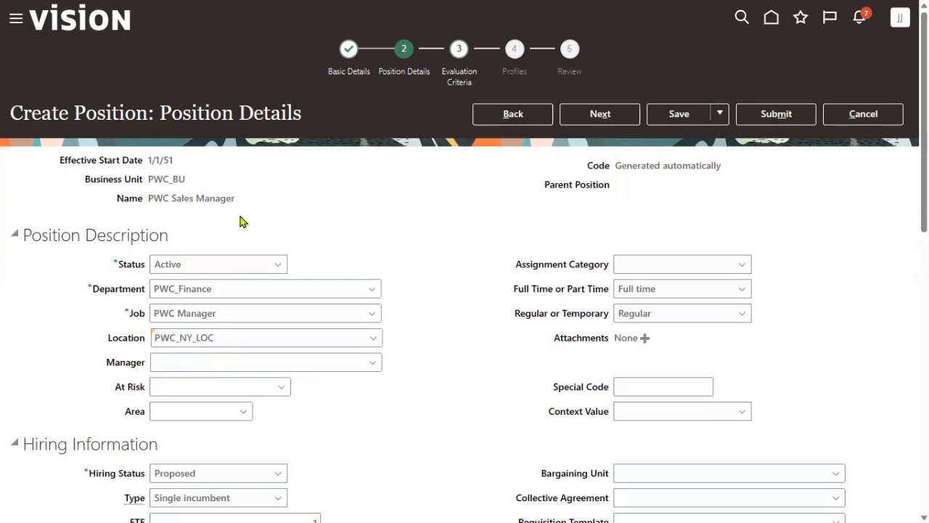
pyautogui.moveTo(148, 198); pyautogui.dragTo(245, 205)
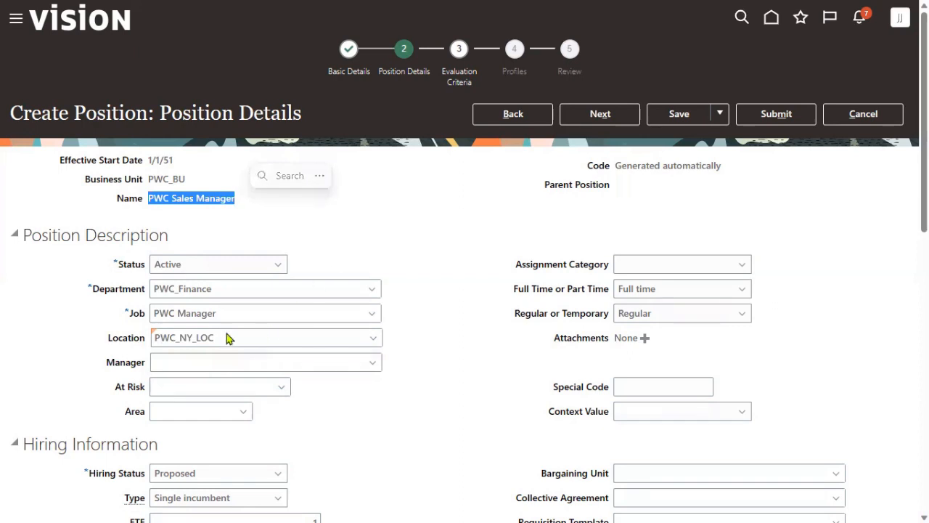
pyautogui.moveTo(107, 362); pyautogui.dragTo(152, 363)
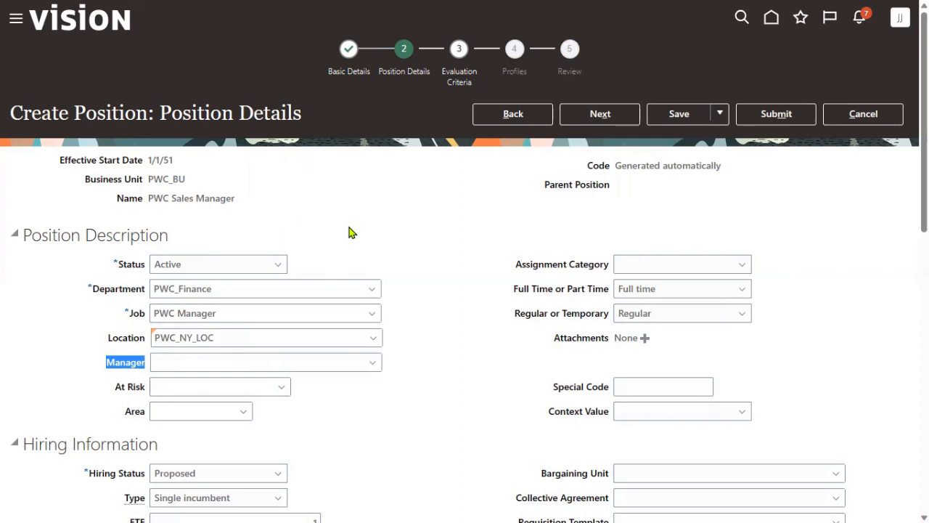
pyautogui.click(485, 292)
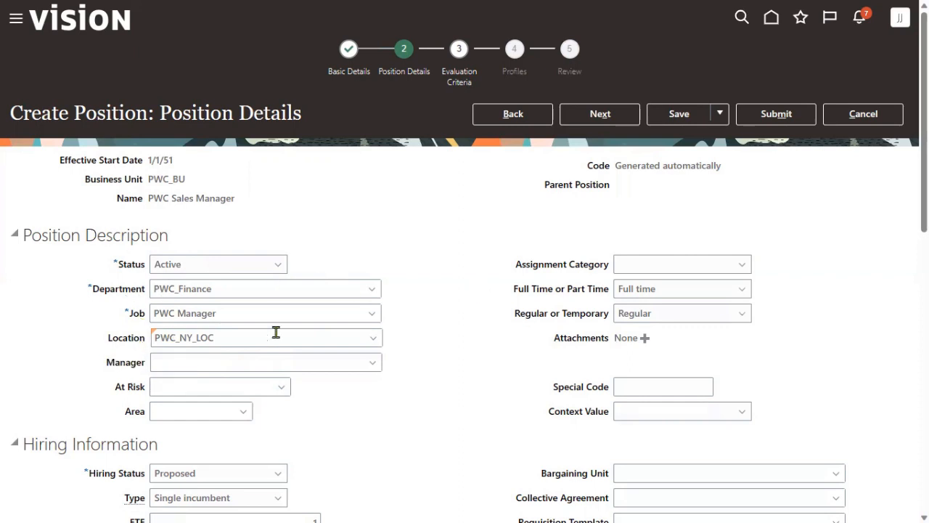
# Set the position's assignment category to Full-time regular
pyautogui.click(686, 273)
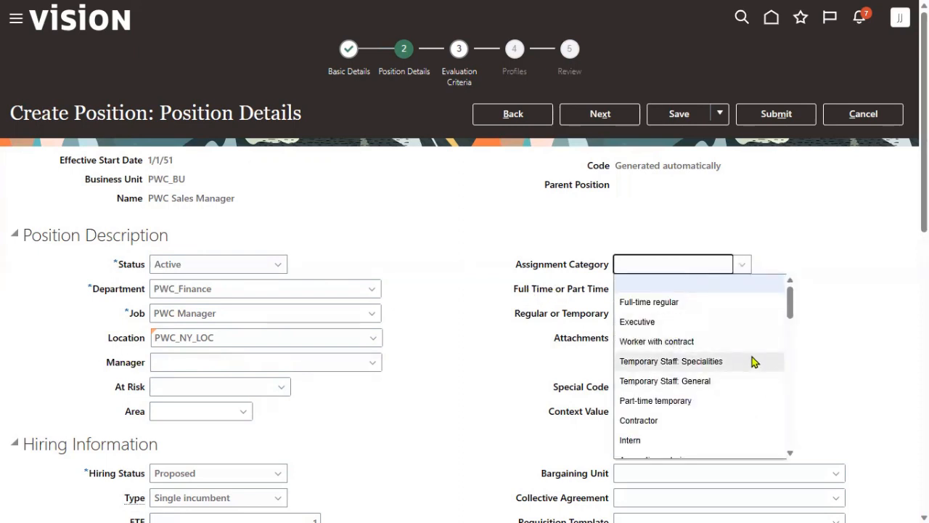
pyautogui.click(691, 302)
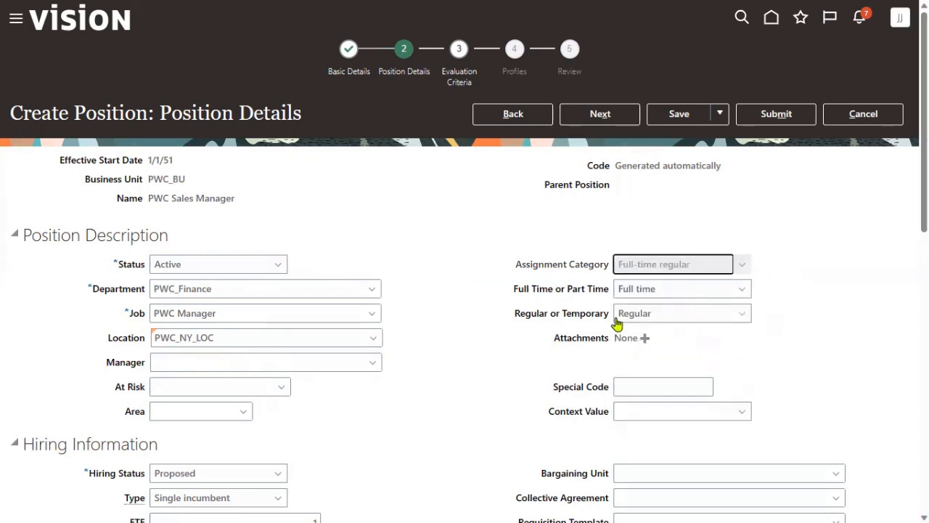
pyautogui.moveTo(555, 340); pyautogui.dragTo(597, 343)
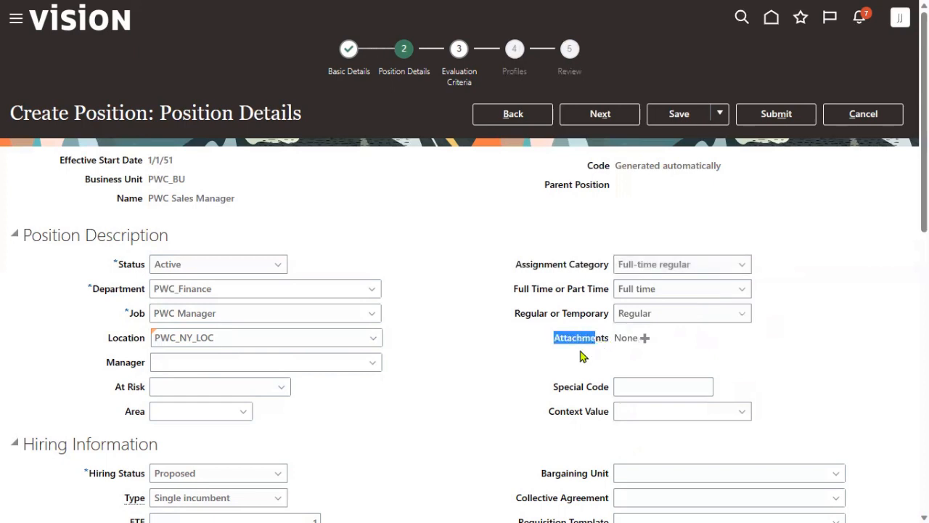
pyautogui.click(506, 396)
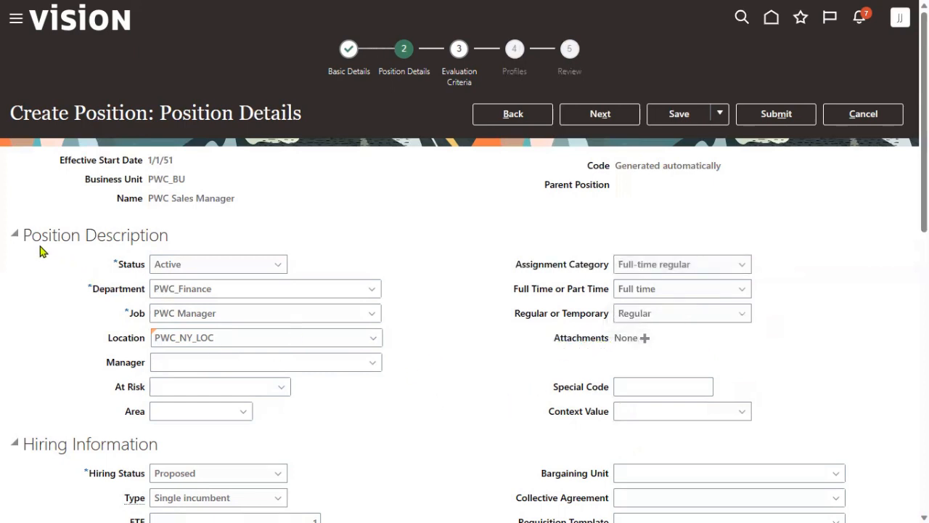
# Set the position's hiring status to Approved in the hiring information
pyautogui.moveTo(24, 236); pyautogui.dragTo(165, 235)
pyautogui.click(440, 254)
pyautogui.scroll(-2, 475, 341)
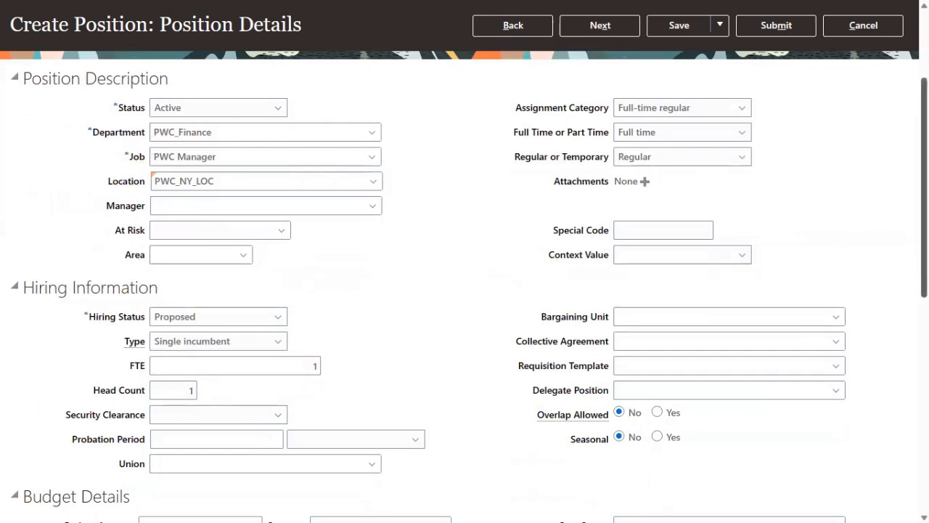
pyautogui.scroll(-3, 6, 207)
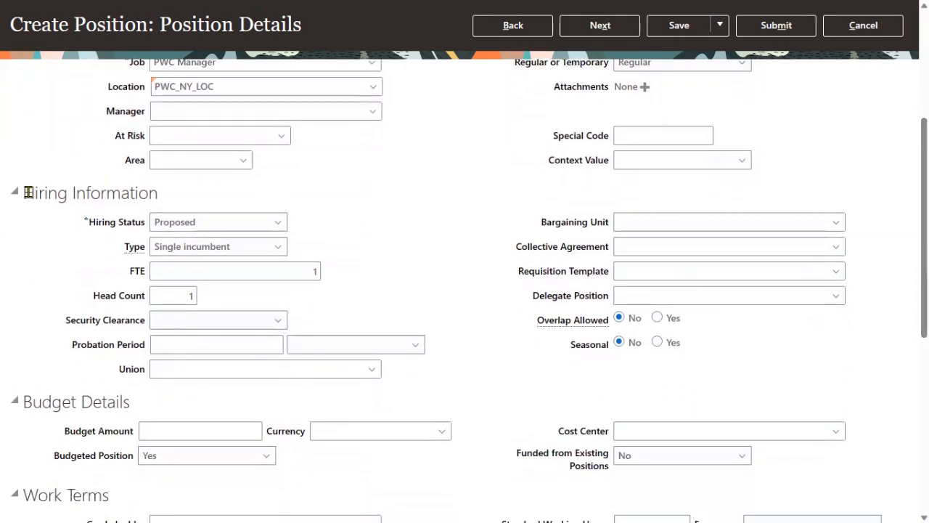
pyautogui.moveTo(26, 193); pyautogui.dragTo(139, 195)
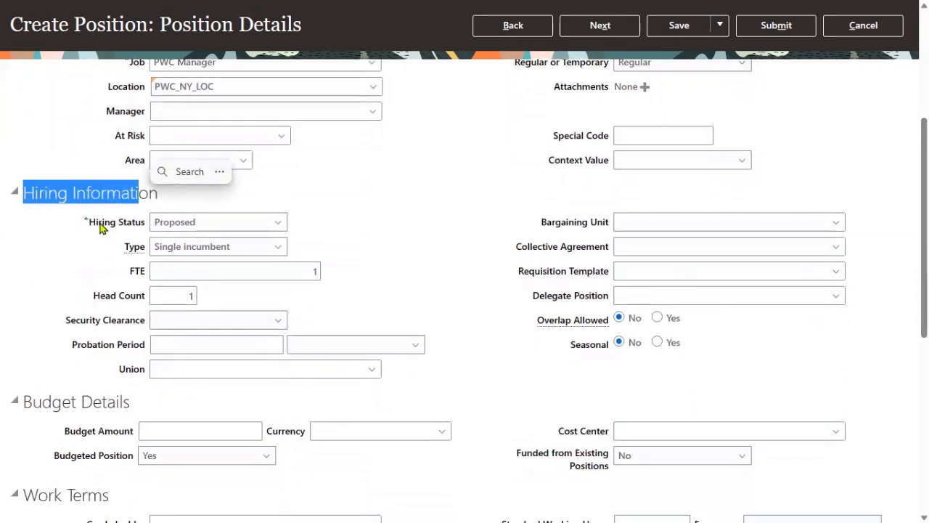
pyautogui.moveTo(88, 225); pyautogui.dragTo(147, 228)
pyautogui.click(208, 226)
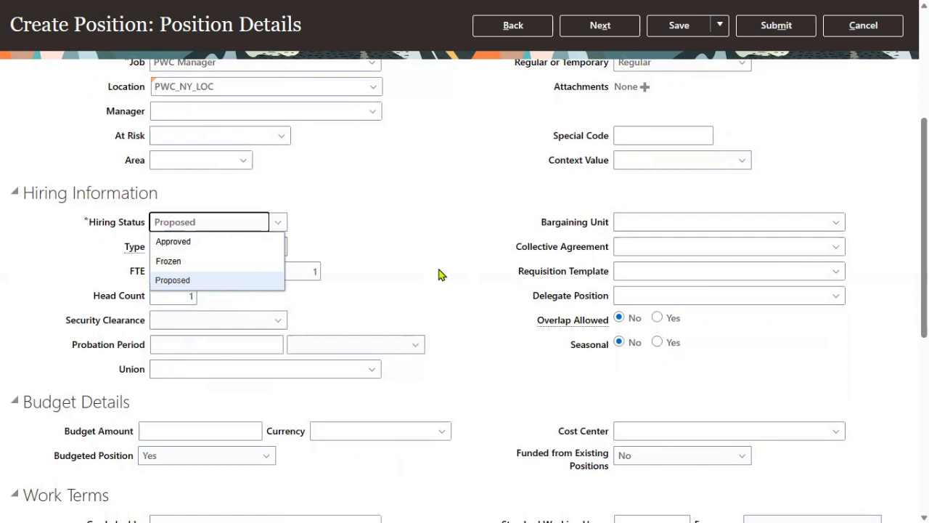
pyautogui.click(176, 242)
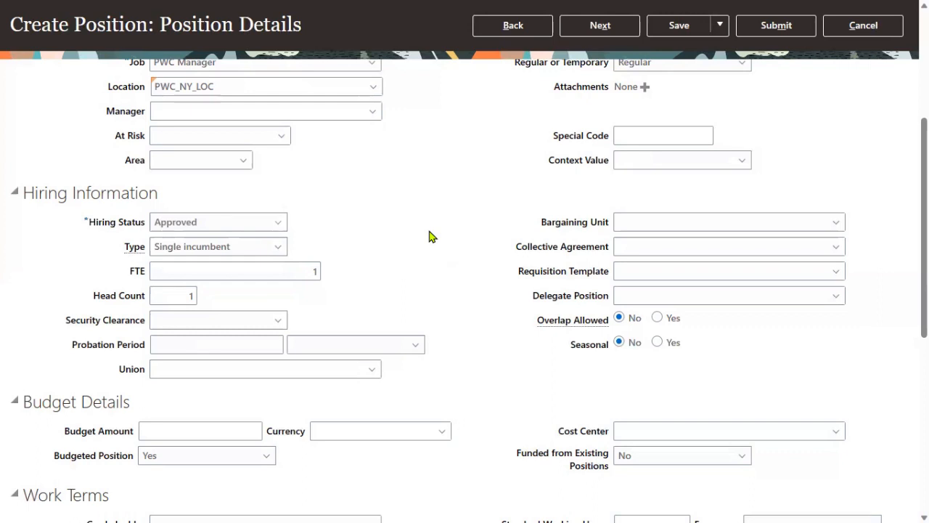
# Set the position type to Pooled
pyautogui.click(203, 247)
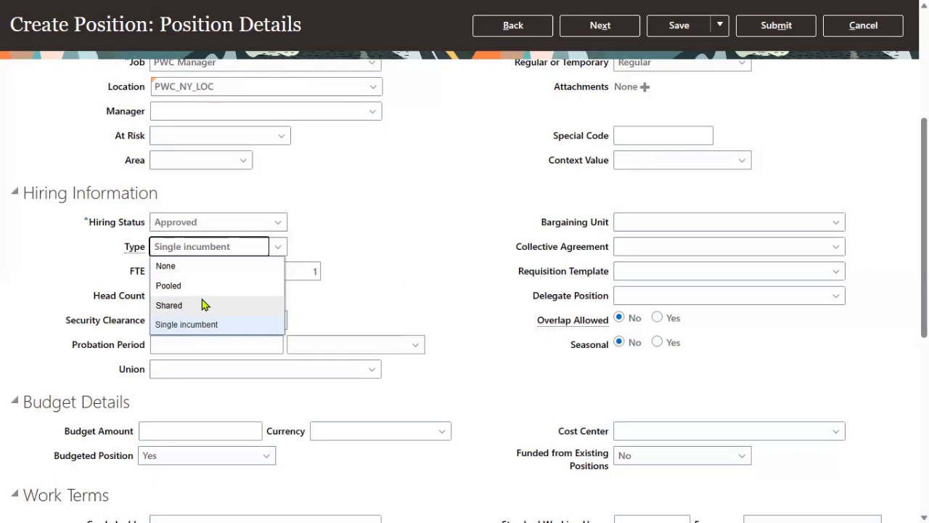
pyautogui.moveTo(118, 270); pyautogui.dragTo(146, 280)
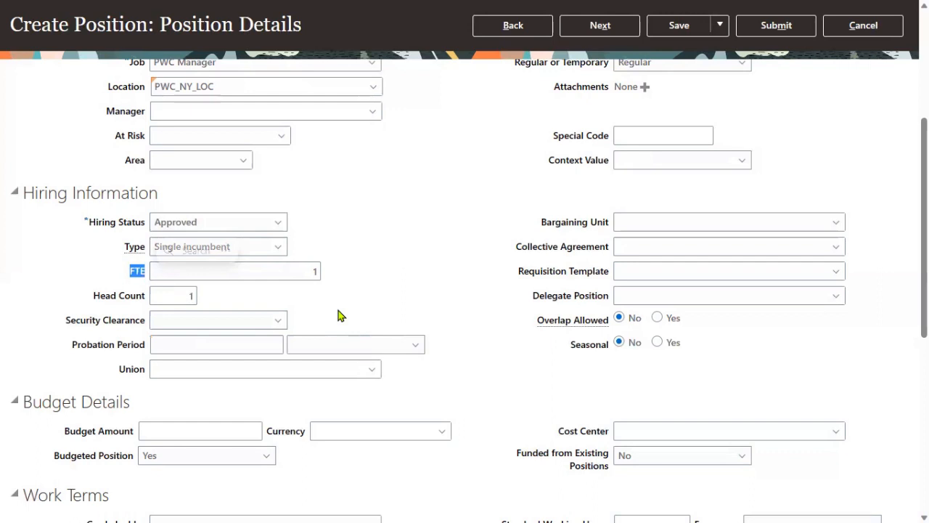
pyautogui.click(355, 232)
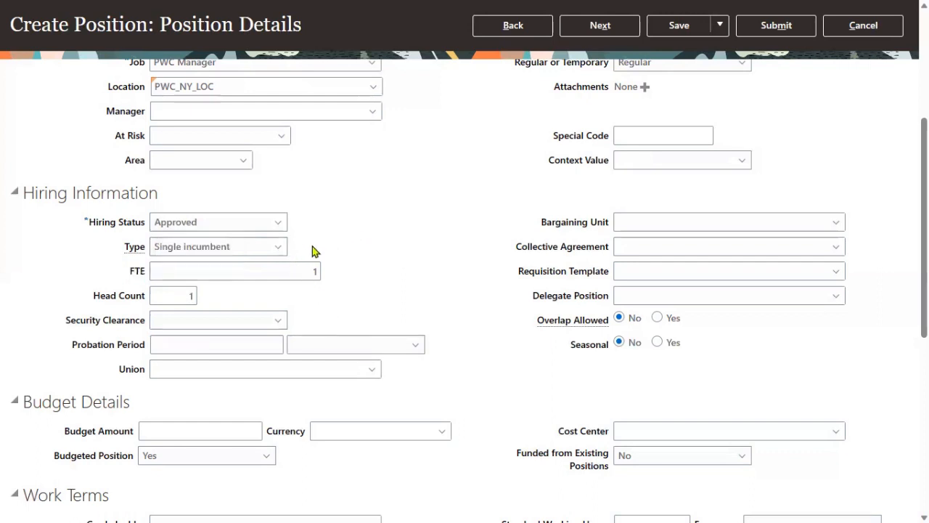
pyautogui.click(282, 249)
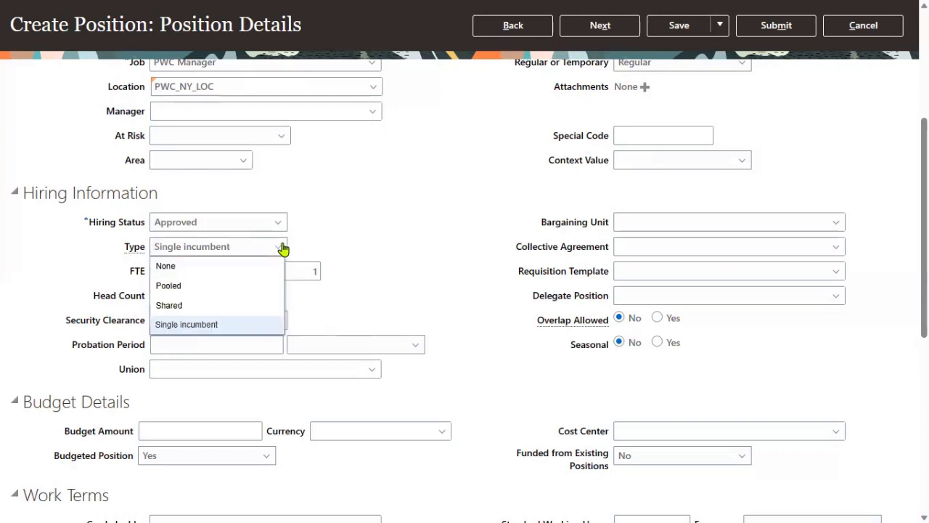
pyautogui.click(254, 283)
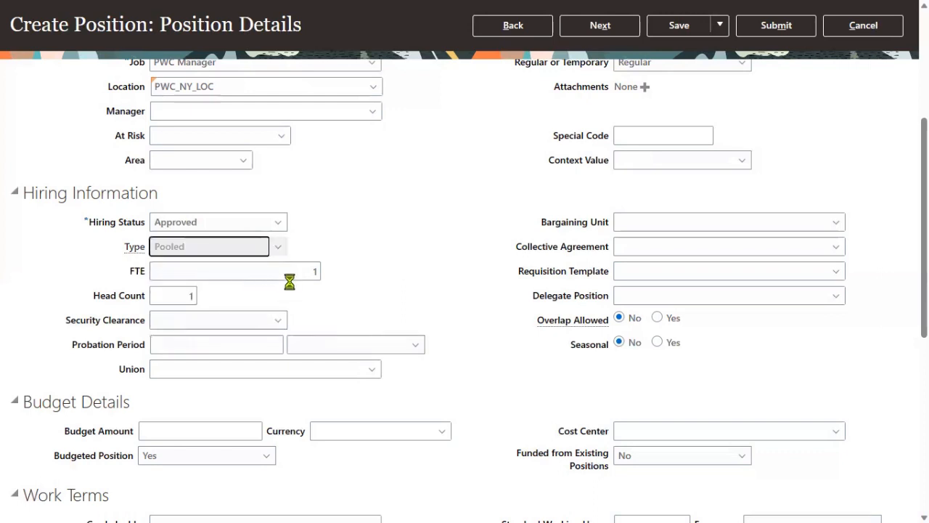
# Set the position's FTE to 20 and its head count to 20
pyautogui.press('Tab')
pyautogui.write('20')
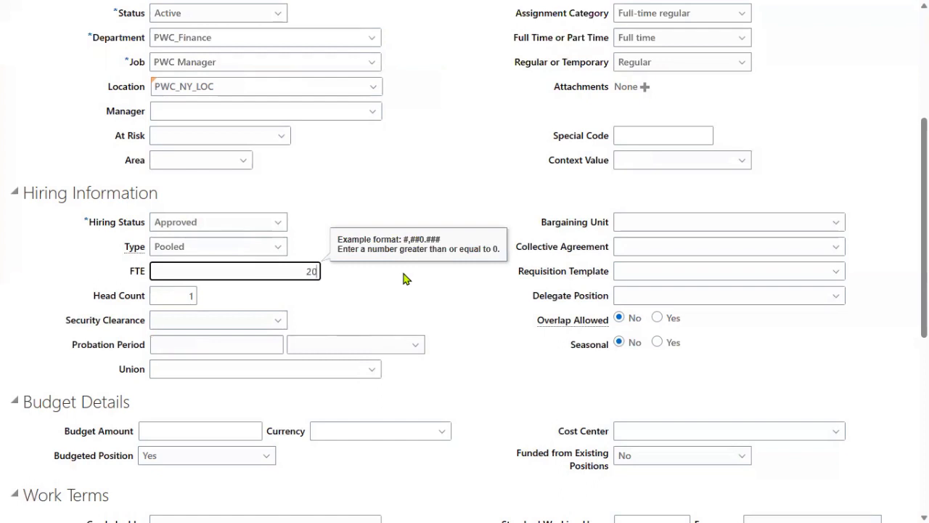
pyautogui.click(388, 296)
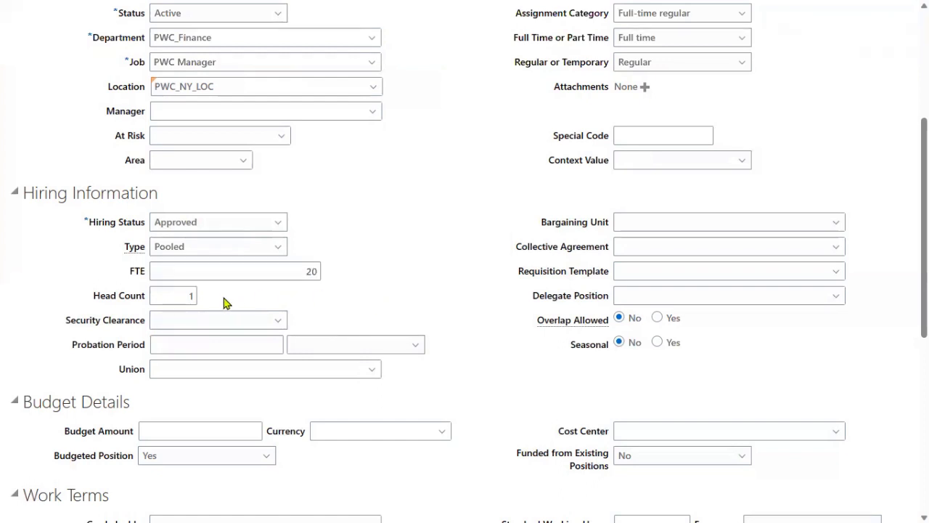
pyautogui.click(181, 297)
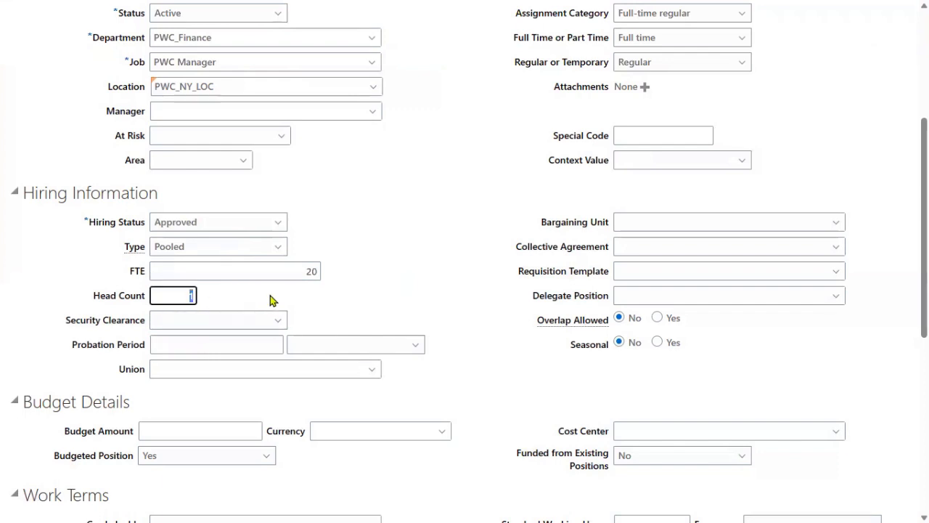
pyautogui.write('20')
pyautogui.click(411, 296)
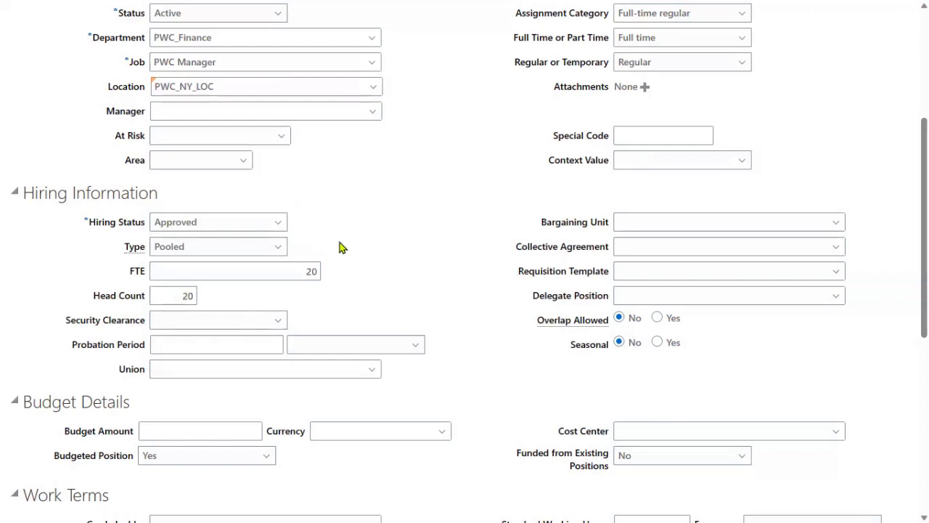
pyautogui.scroll(3, 339, 244)
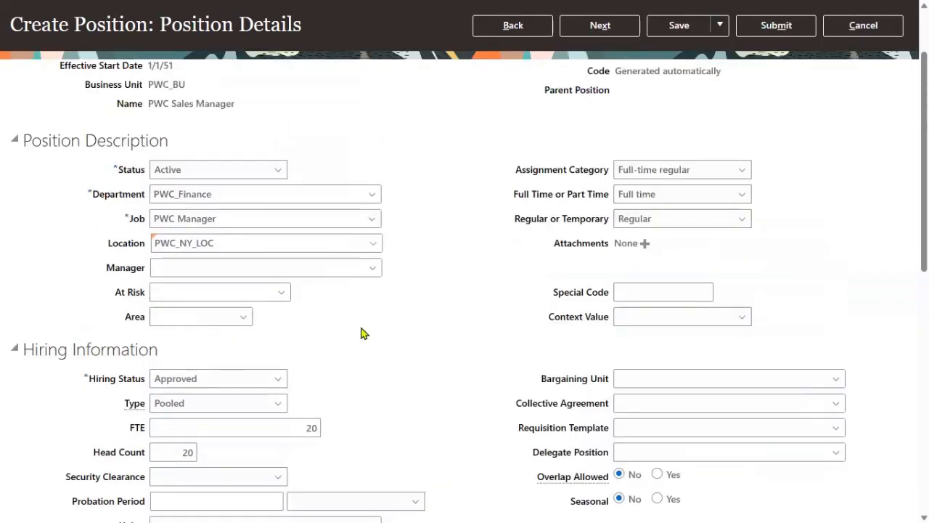
pyautogui.click(279, 404)
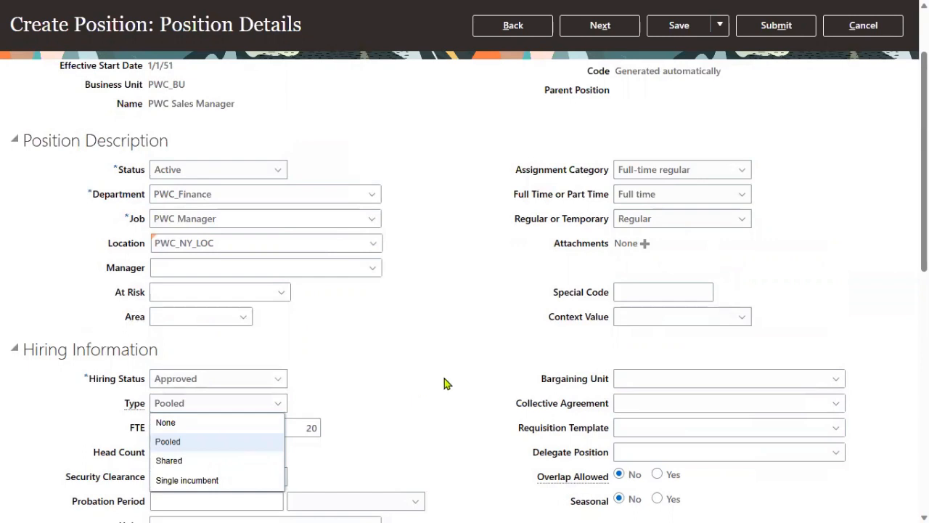
pyautogui.click(466, 351)
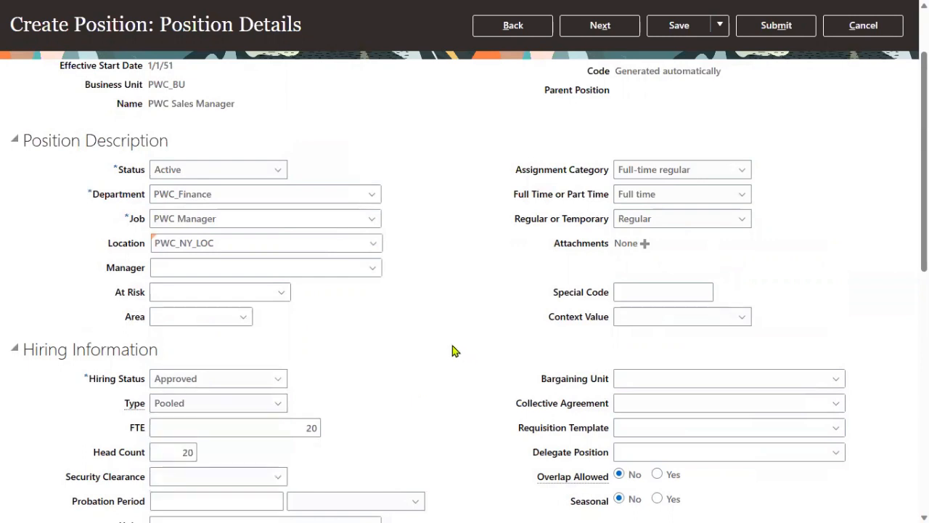
# Set the security clearance to Not required and the probation period to 2 months
pyautogui.scroll(-2, 446, 355)
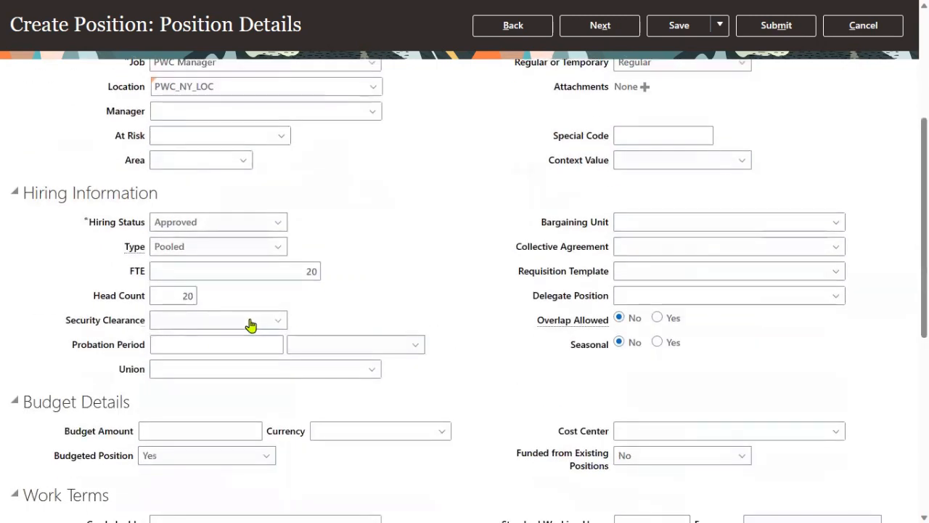
pyautogui.click(250, 326)
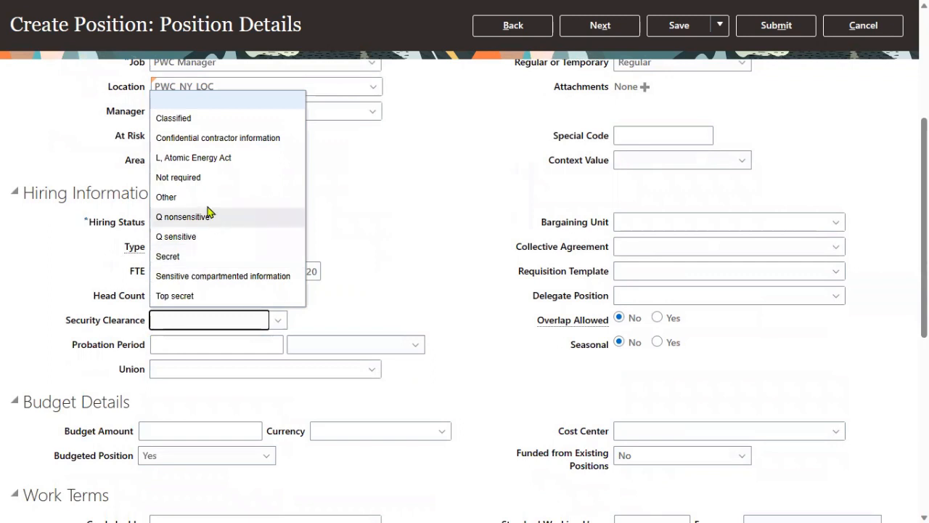
pyautogui.click(207, 179)
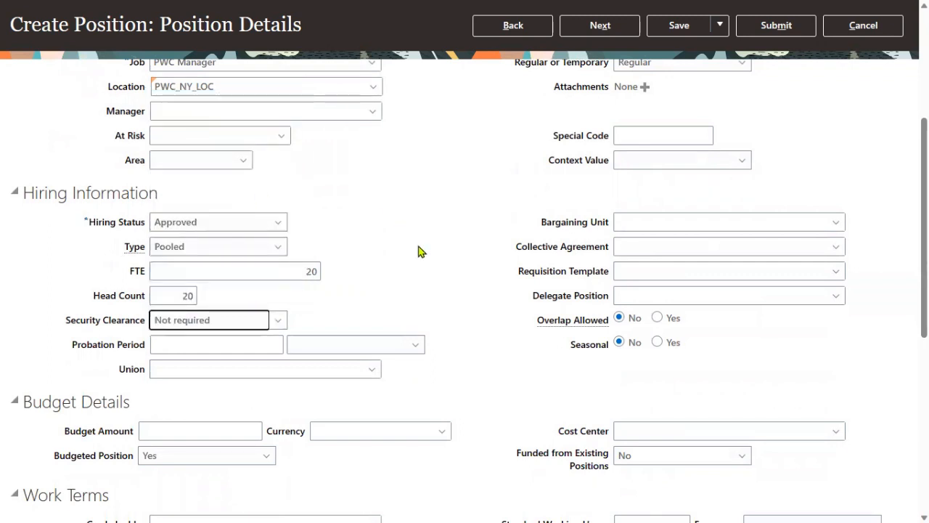
pyautogui.click(251, 346)
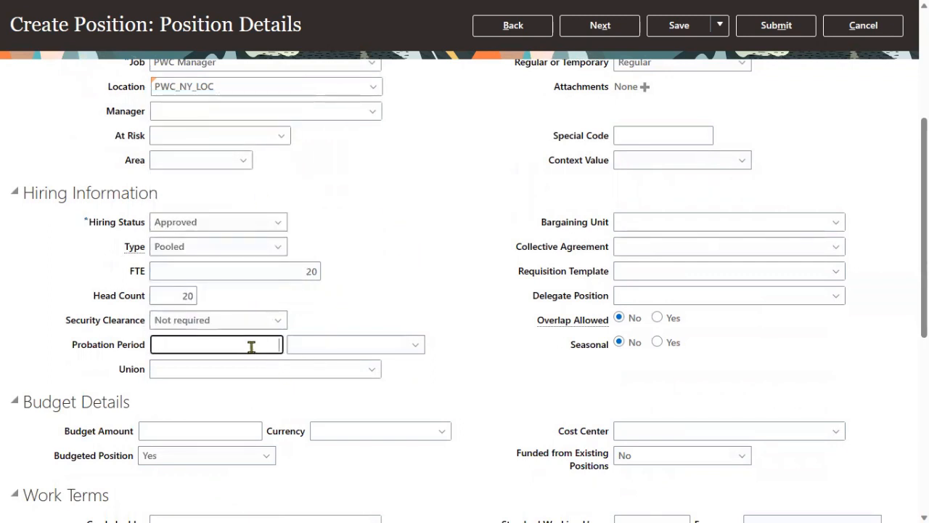
pyautogui.write('2')
pyautogui.click(398, 348)
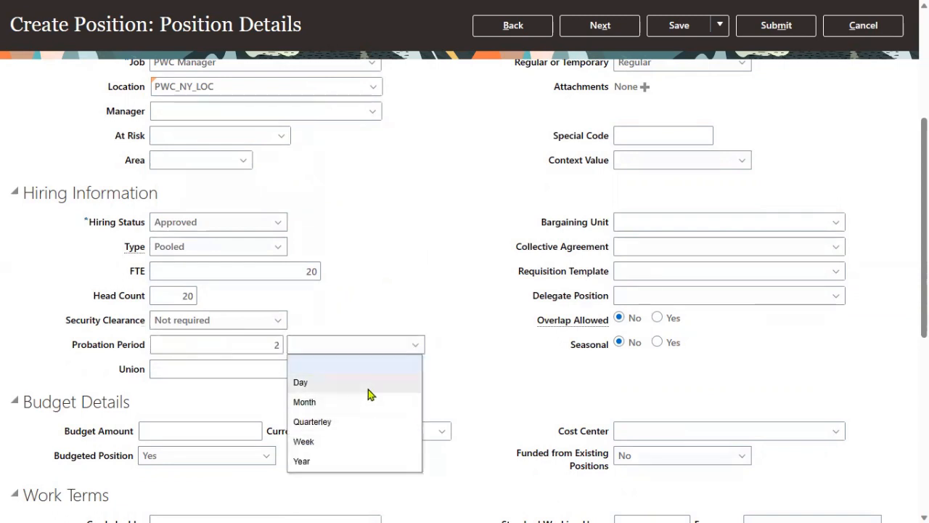
pyautogui.click(367, 389)
pyautogui.click(385, 347)
pyautogui.click(362, 401)
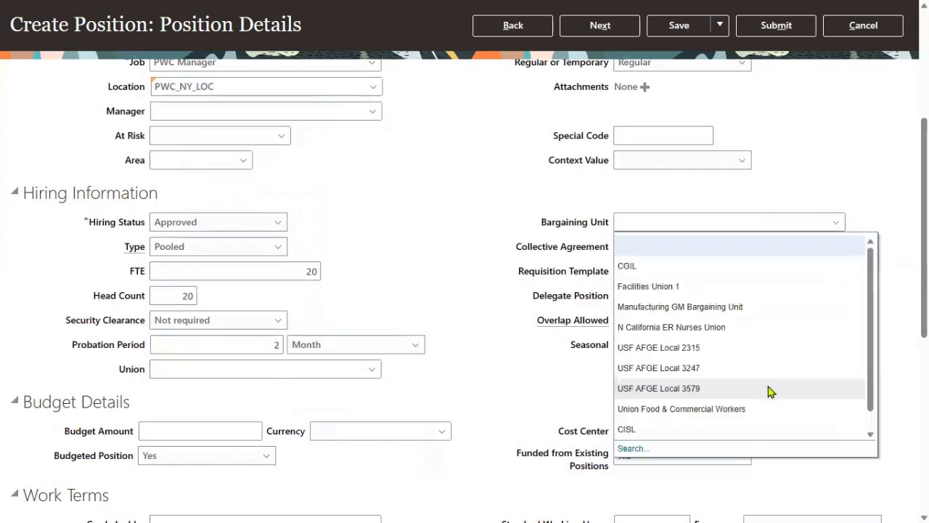
# Search the bargaining units for PWC and assign PWC Unit to the position
pyautogui.scroll(-3, 768, 386)
pyautogui.click(636, 368)
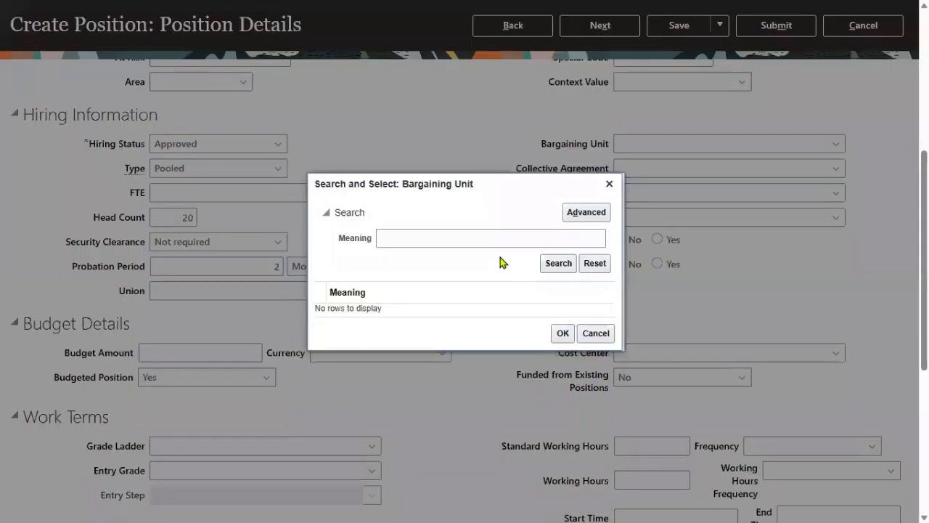
pyautogui.click(480, 238)
pyautogui.write('P')
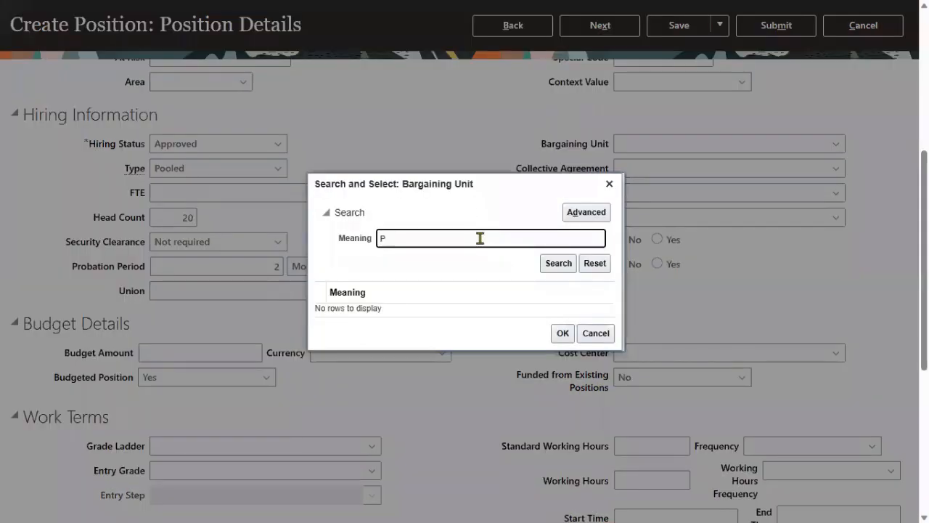
pyautogui.write('WC')
pyautogui.click(555, 267)
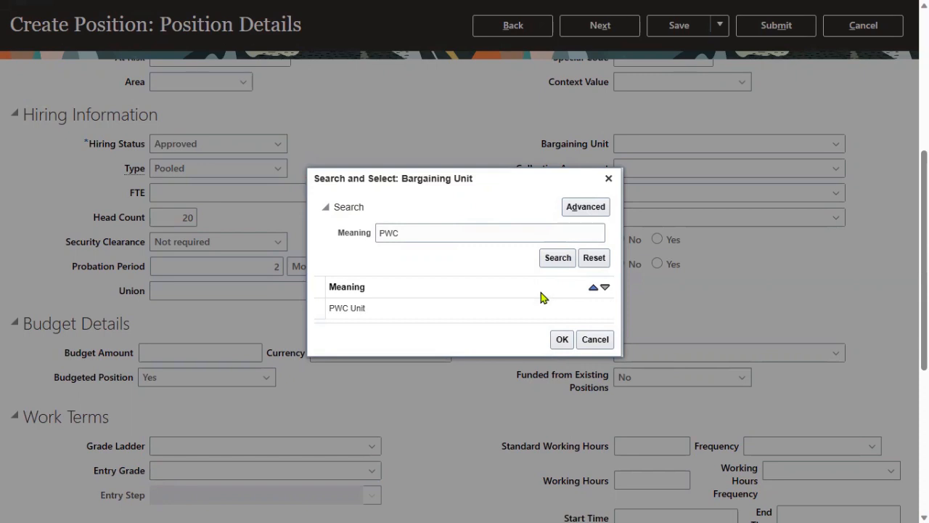
pyautogui.click(549, 314)
pyautogui.click(562, 340)
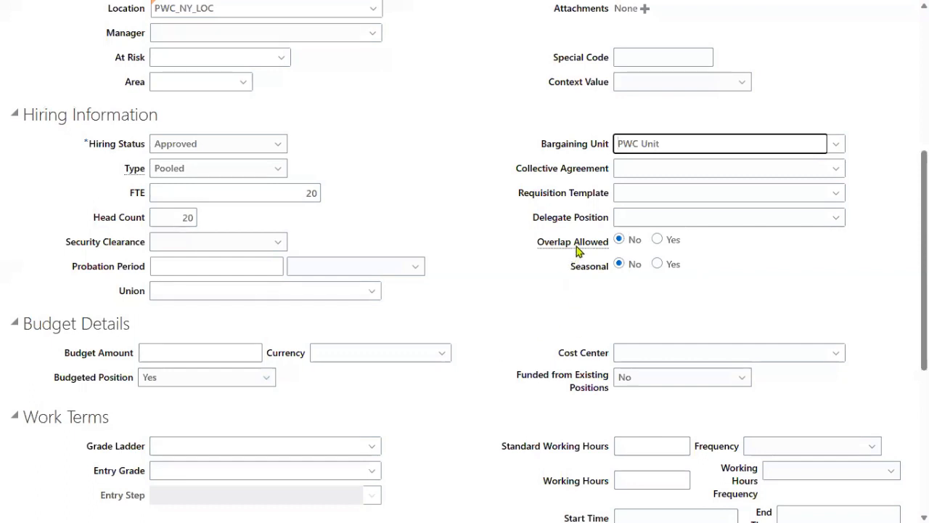
# Allow overlap for the position by setting Overlap Allowed to Yes
pyautogui.moveTo(578, 250)
pyautogui.click(657, 240)
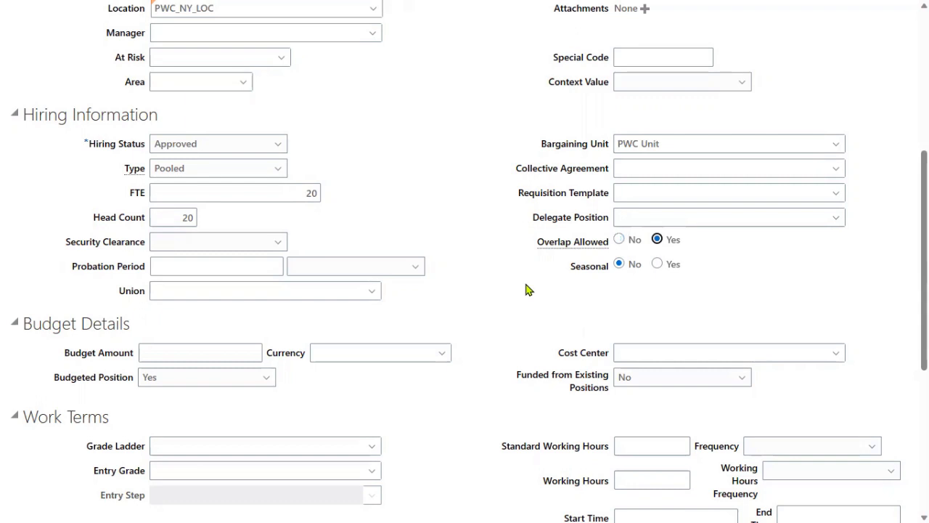
pyautogui.click(619, 240)
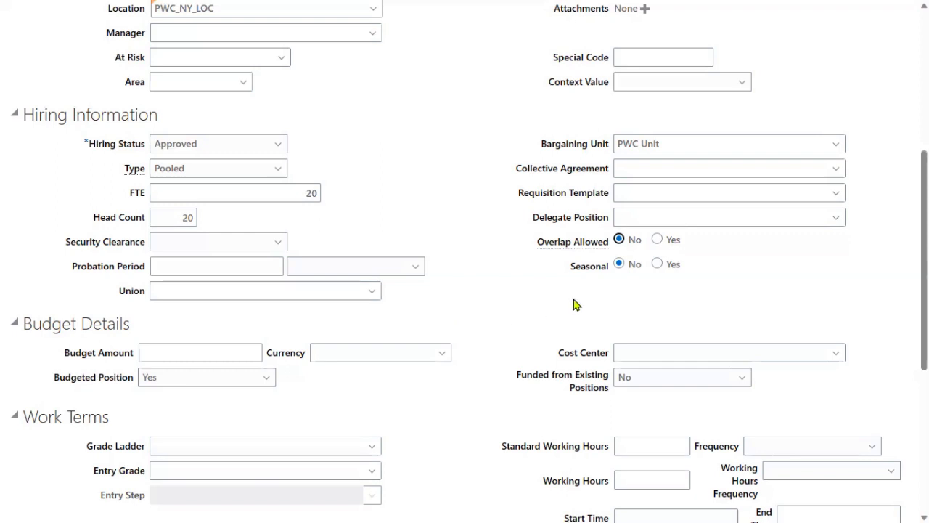
pyautogui.click(658, 241)
# Mark the position as seasonal to examine its seasonal start and end date fields, and return Seasonal to No
pyautogui.click(657, 264)
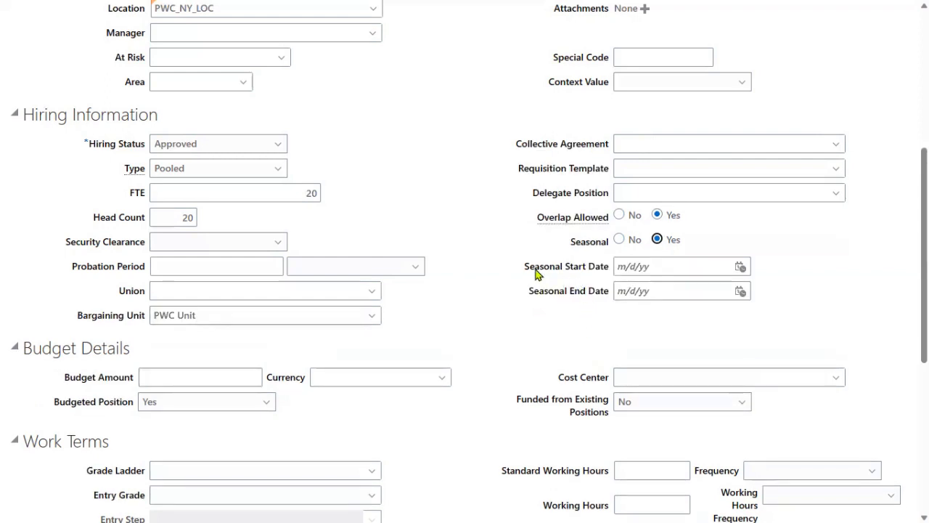
pyautogui.moveTo(535, 268); pyautogui.dragTo(609, 269)
pyautogui.click(532, 293)
pyautogui.moveTo(531, 292); pyautogui.dragTo(616, 292)
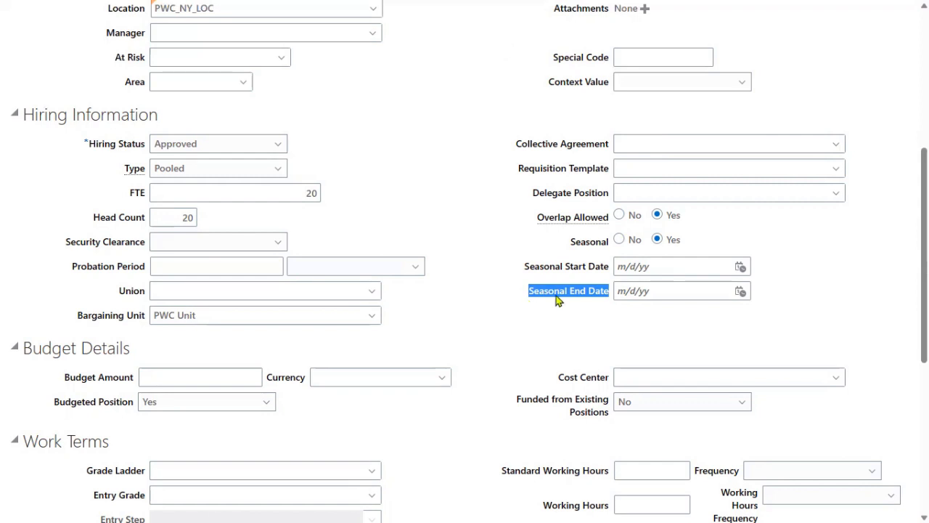
pyautogui.press('super')
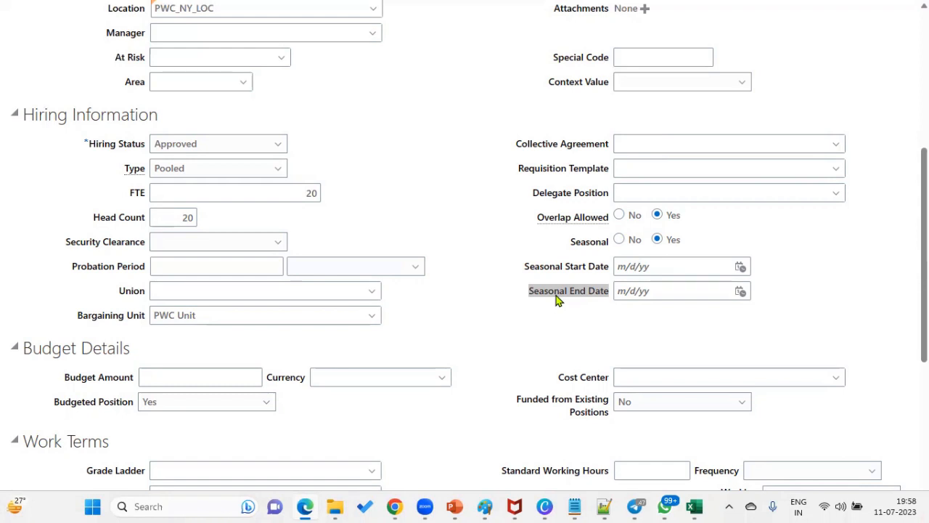
pyautogui.click(635, 242)
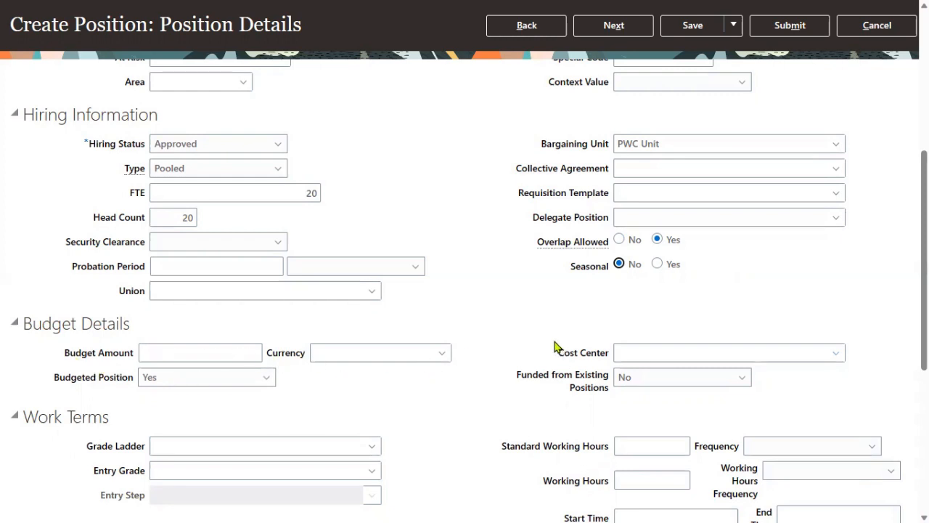
pyautogui.moveTo(556, 351); pyautogui.dragTo(608, 357)
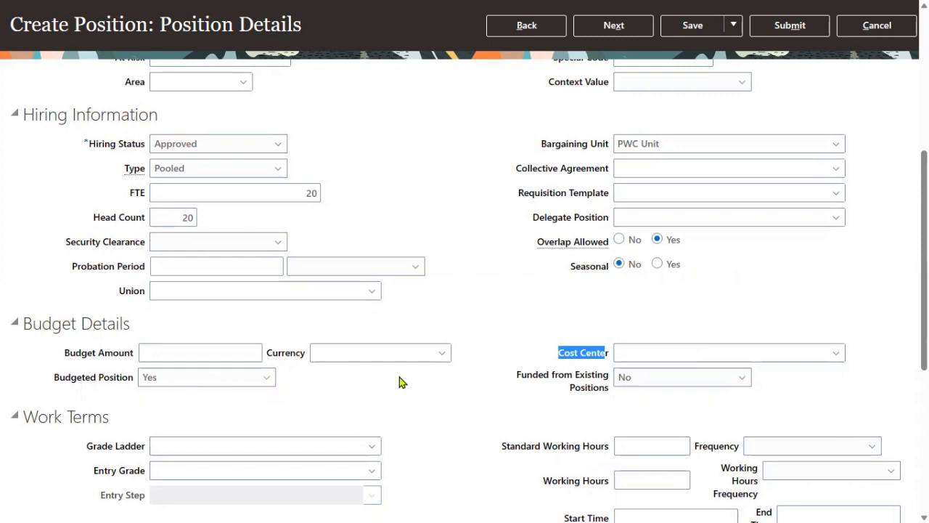
pyautogui.scroll(-2, 290, 391)
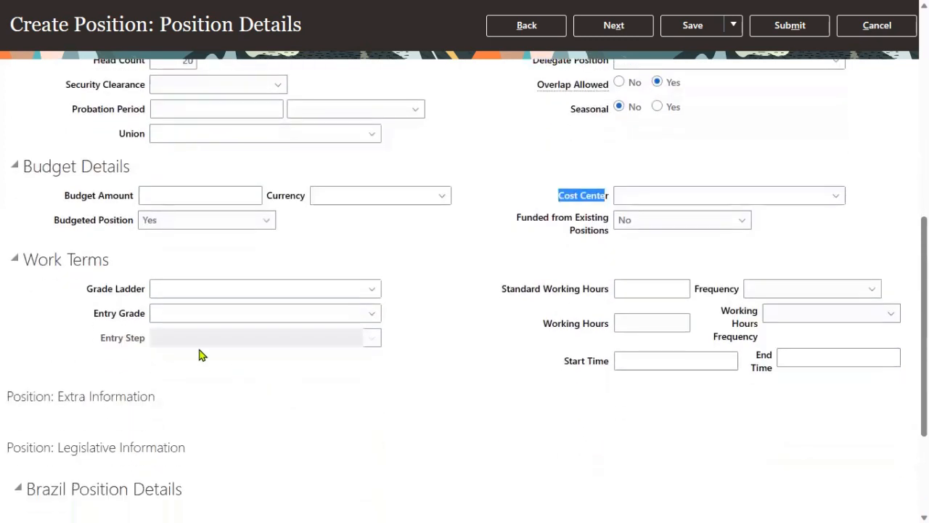
# In the position's work terms, set the standard working hours to 8 with a Daily frequency
pyautogui.moveTo(29, 262); pyautogui.dragTo(141, 265)
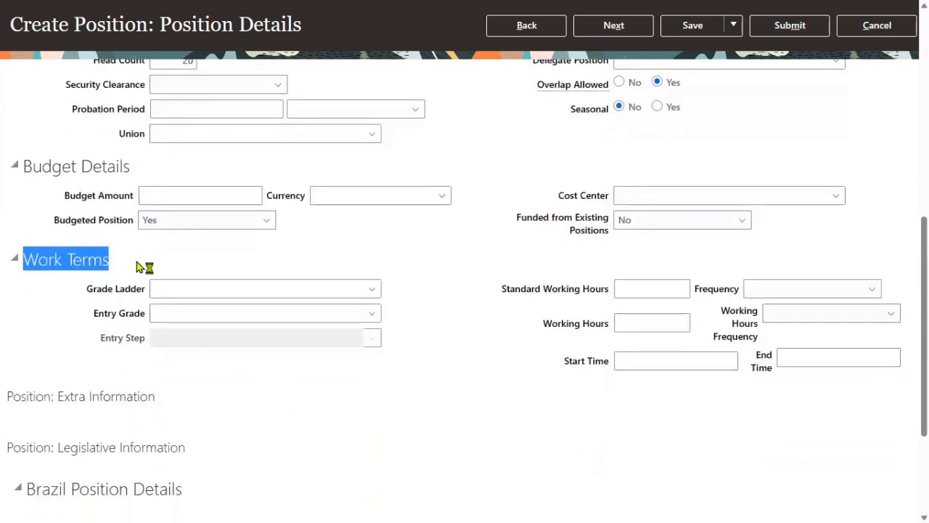
pyautogui.moveTo(503, 288); pyautogui.dragTo(615, 292)
pyautogui.moveTo(543, 322); pyautogui.dragTo(629, 321)
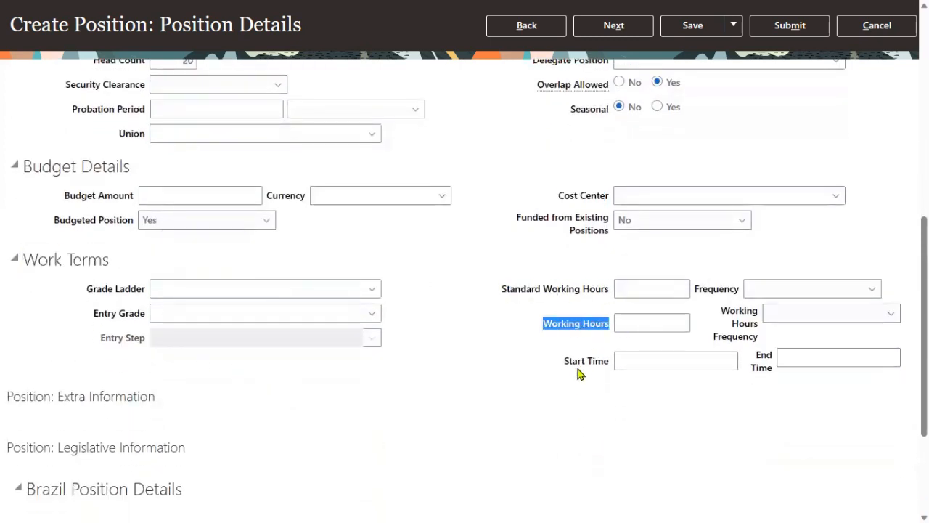
pyautogui.moveTo(580, 367); pyautogui.dragTo(611, 370)
pyautogui.click(547, 394)
pyautogui.click(637, 295)
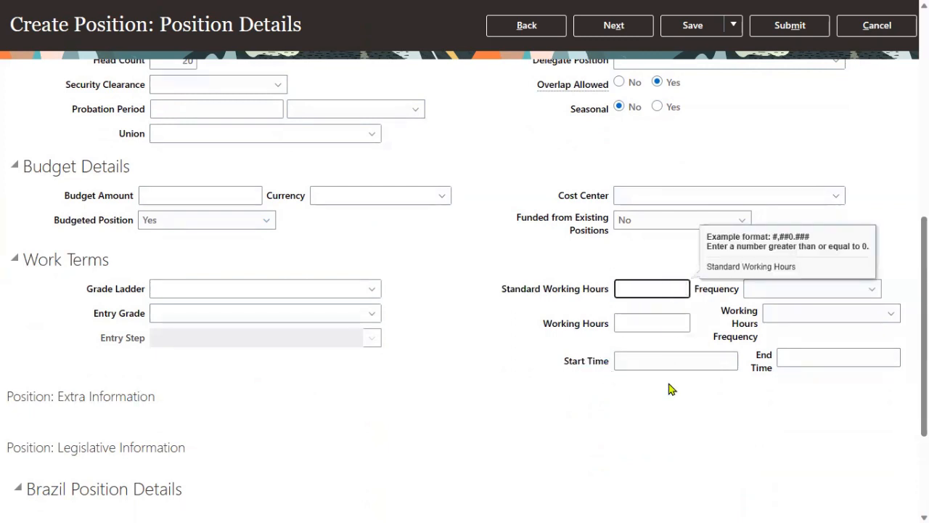
pyautogui.write('8')
pyautogui.click(793, 292)
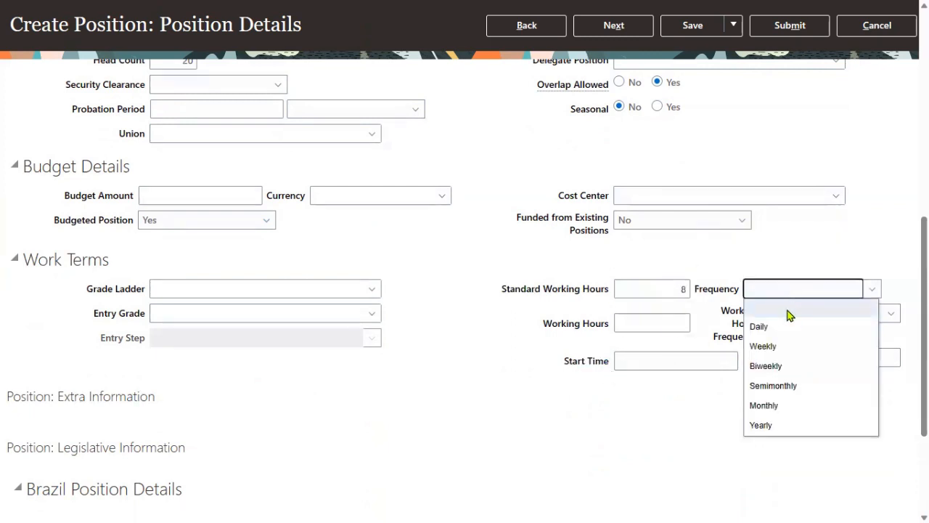
pyautogui.click(783, 328)
# Set the position's working hours to 88 with a Daily working hours frequency
pyautogui.click(674, 323)
pyautogui.write('88')
pyautogui.click(811, 314)
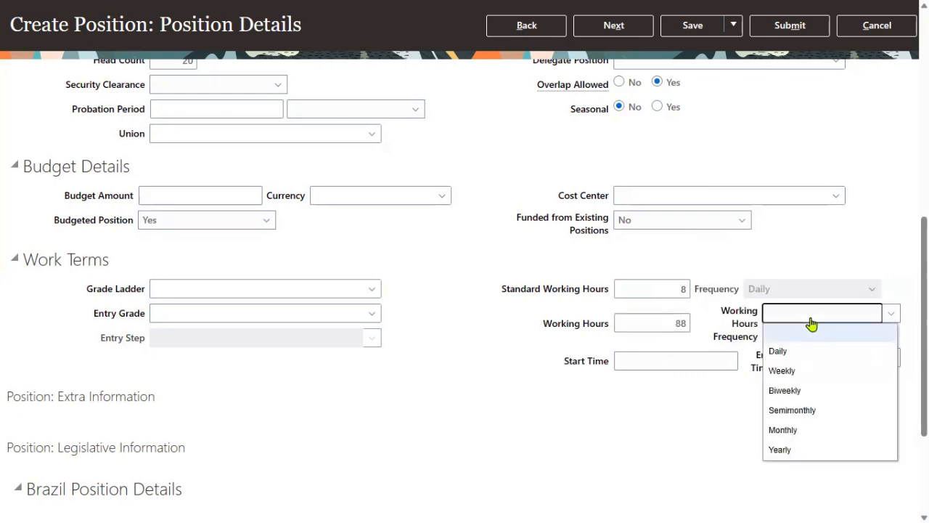
pyautogui.click(798, 358)
# Enter a start time of 09:00 and an end time of 06:00, and accept updating the FTE to the calculated 220
pyautogui.click(701, 364)
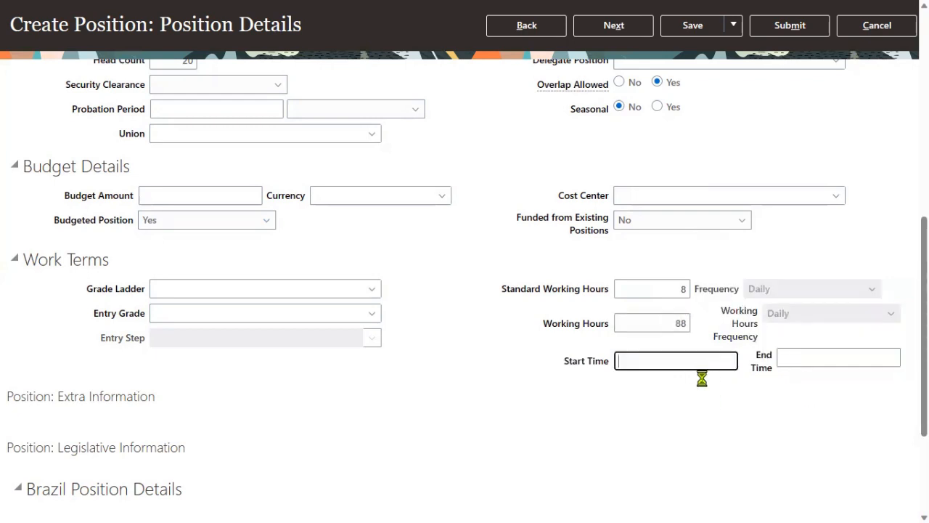
pyautogui.write('09:00')
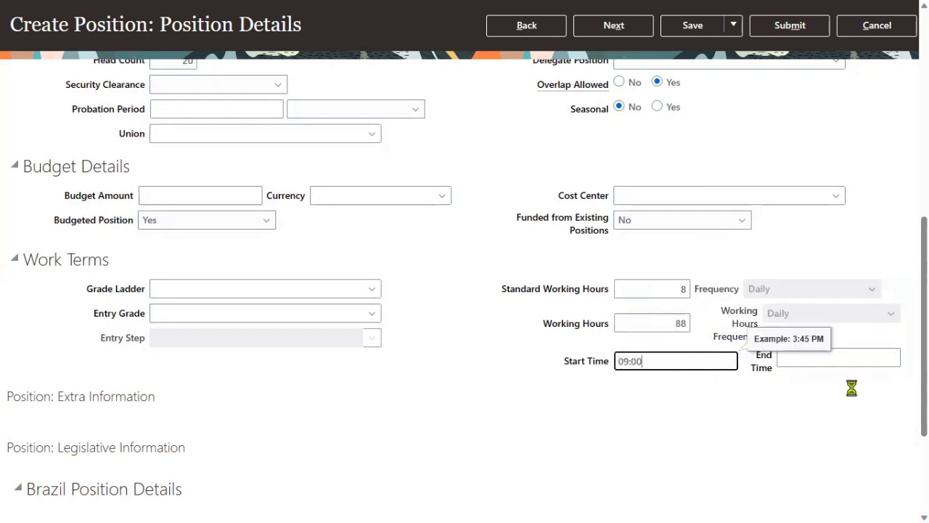
pyautogui.press('Tab')
pyautogui.write('0')
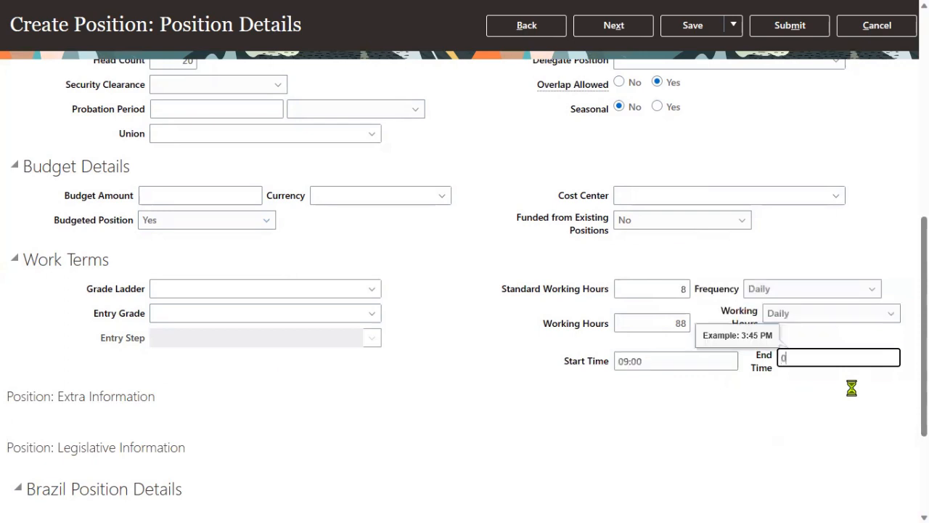
pyautogui.write('6:00')
pyautogui.press('Tab')
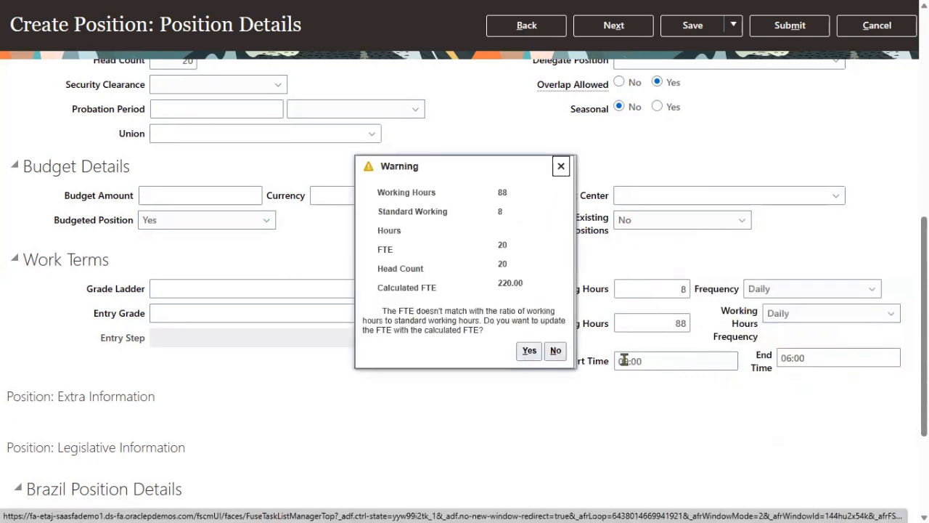
pyautogui.click(529, 351)
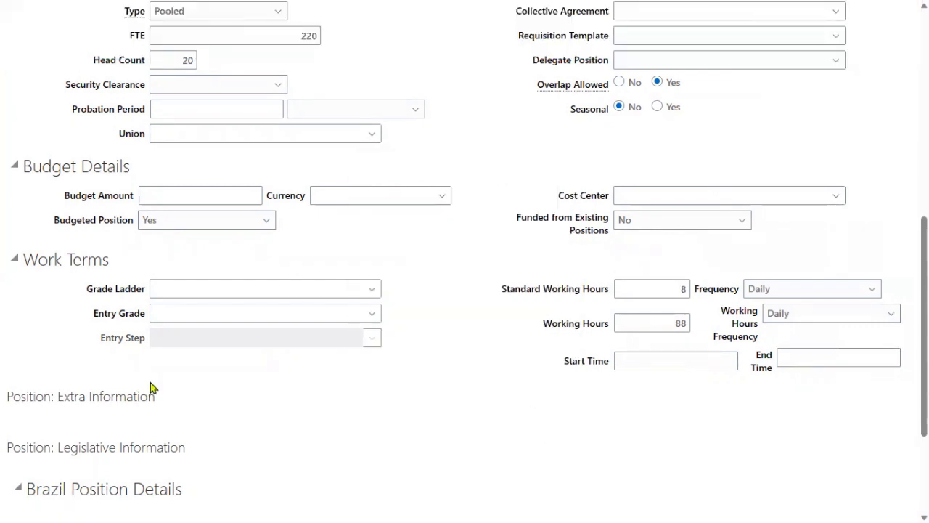
# Review the position details from grade ladder and hiring information to business unit, department, job and location
pyautogui.moveTo(86, 289); pyautogui.dragTo(118, 298)
pyautogui.scroll(10, 450, 369)
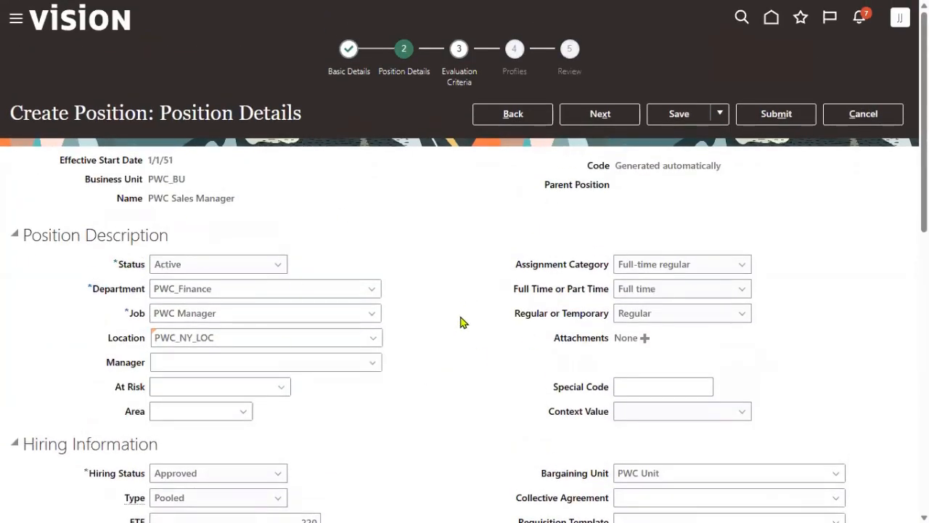
pyautogui.scroll(-4, 472, 341)
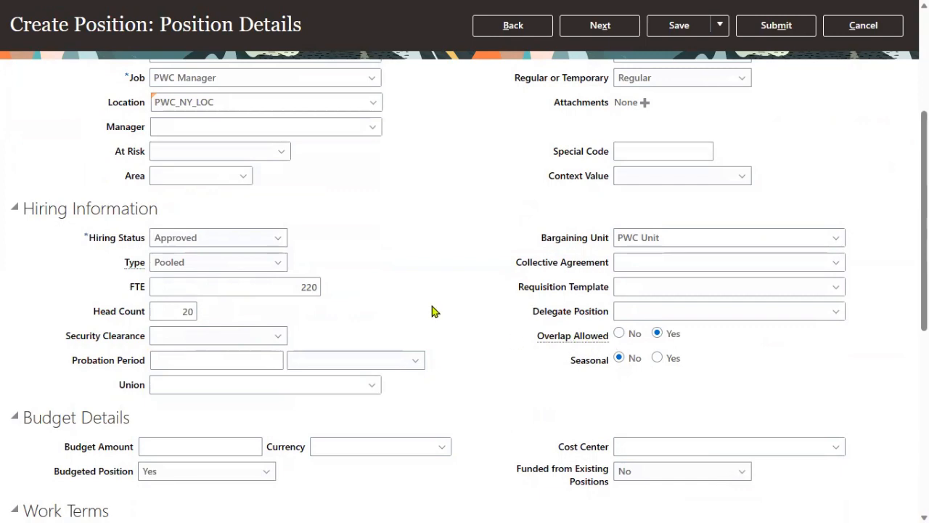
pyautogui.scroll(1, 296, 198)
pyautogui.scroll(1, 137, 141)
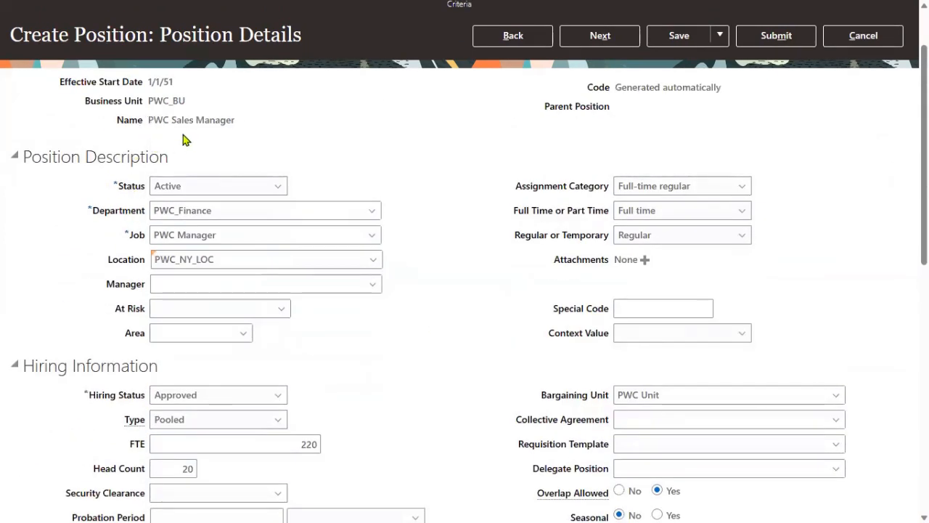
pyautogui.moveTo(148, 100); pyautogui.dragTo(204, 100)
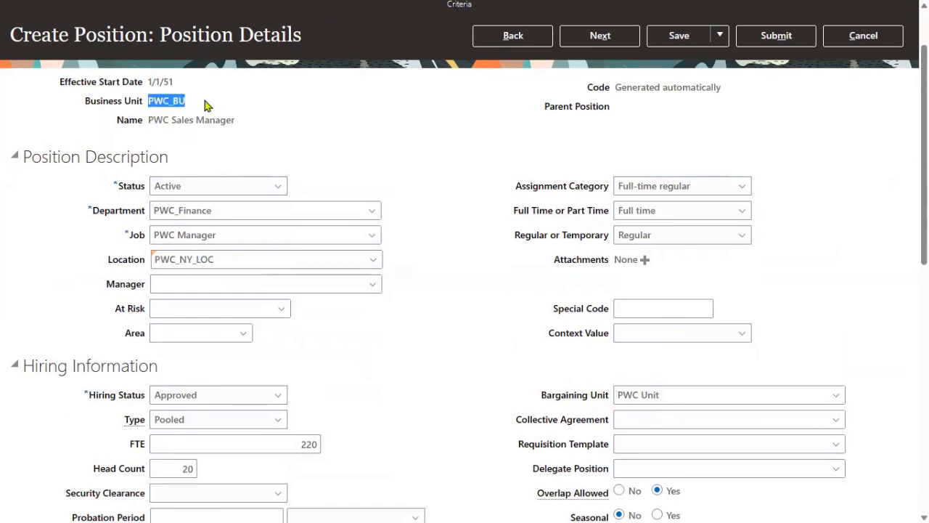
pyautogui.moveTo(90, 211); pyautogui.dragTo(146, 234)
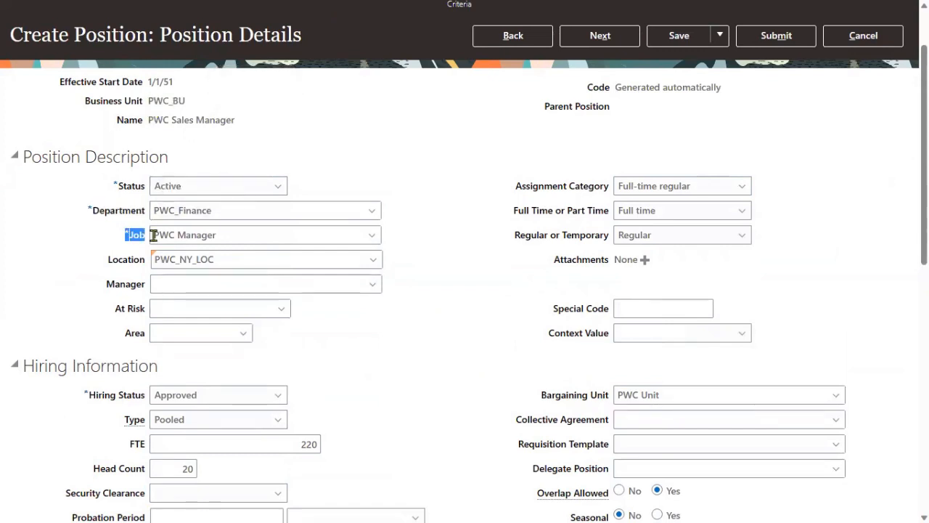
pyautogui.moveTo(109, 260); pyautogui.dragTo(146, 266)
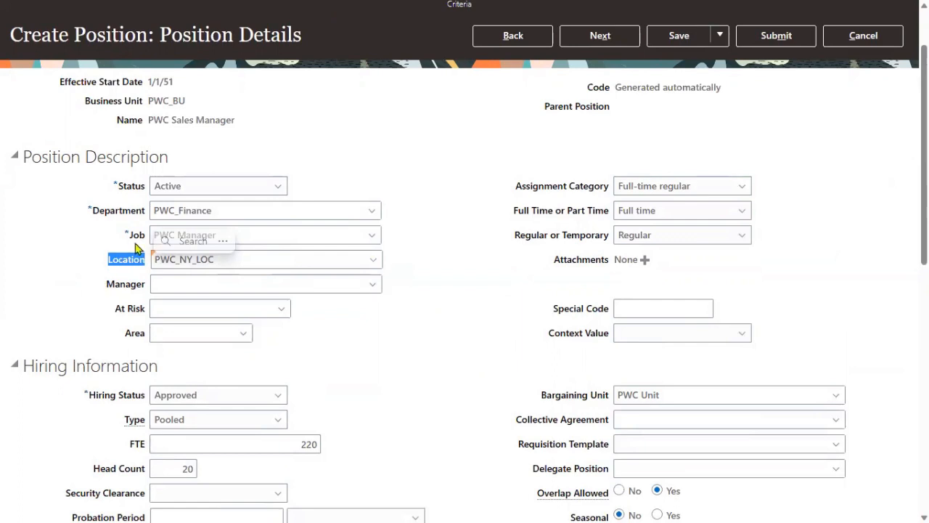
pyautogui.scroll(1, 603, 156)
pyautogui.scroll(1, 610, 147)
# Correct the working hours to 8, decline the FTE update, and proceed to the evaluation criteria stage
pyautogui.click(601, 115)
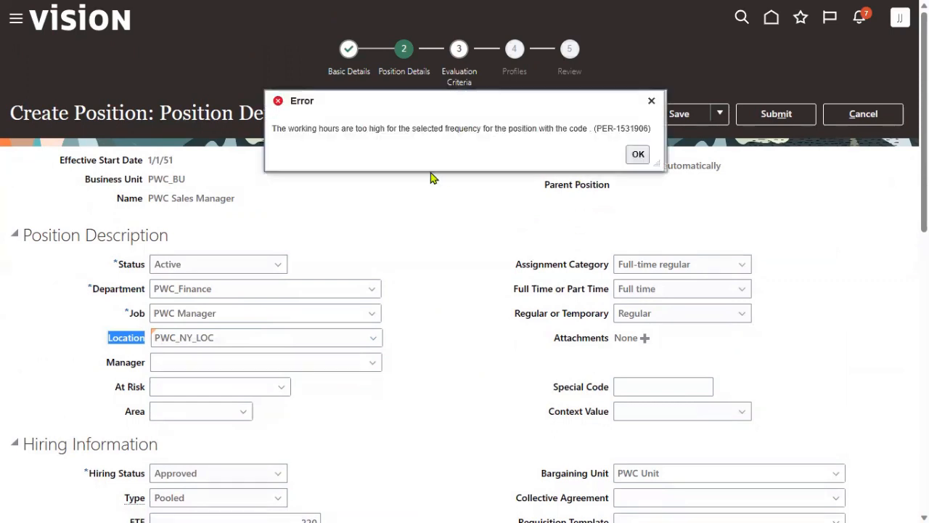
pyautogui.click(637, 155)
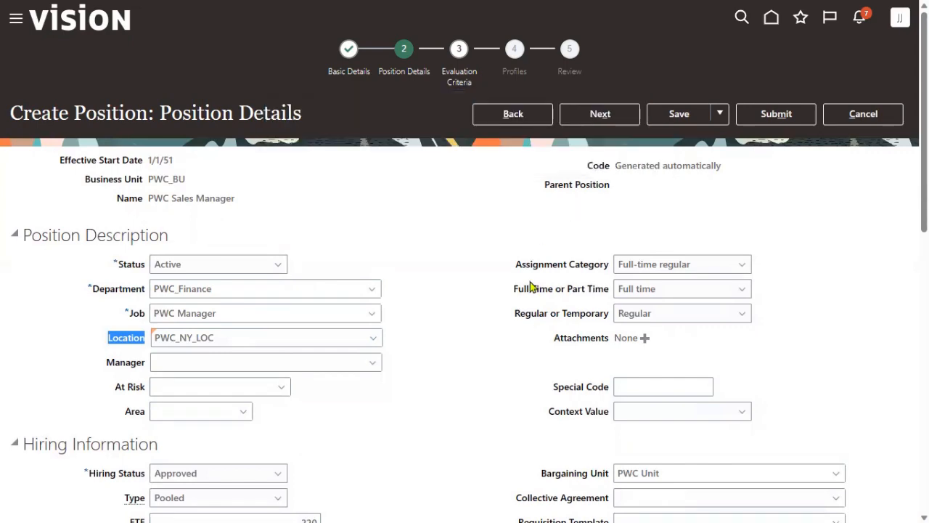
pyautogui.scroll(-9, 528, 319)
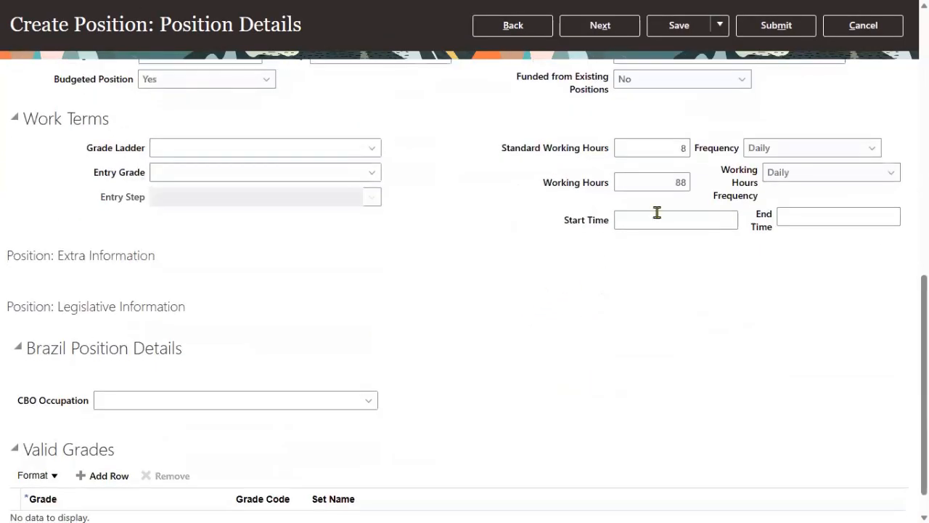
pyautogui.click(681, 182)
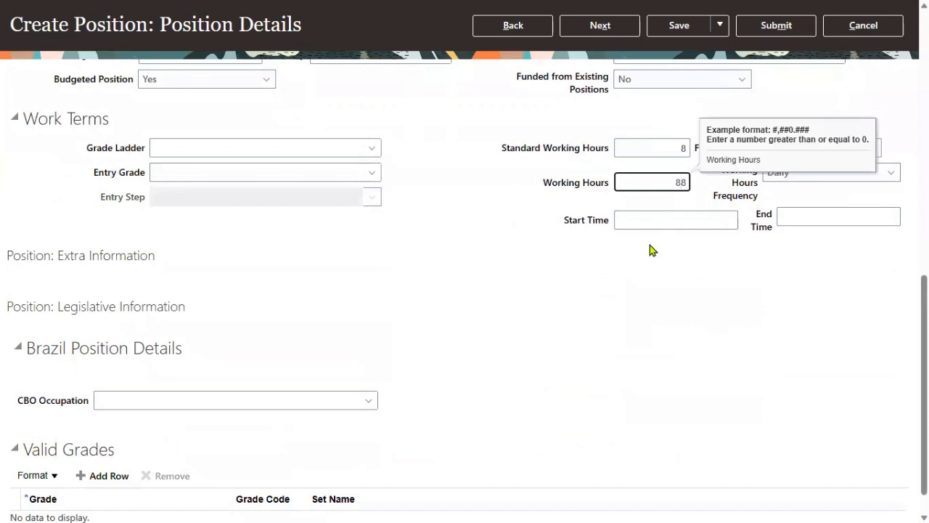
pyautogui.press('BackSpace')
pyautogui.click(631, 31)
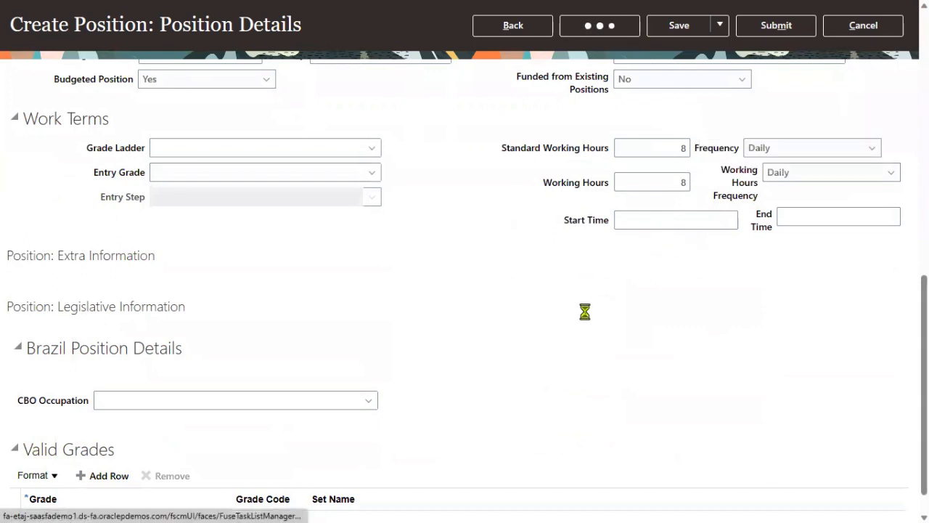
pyautogui.click(555, 351)
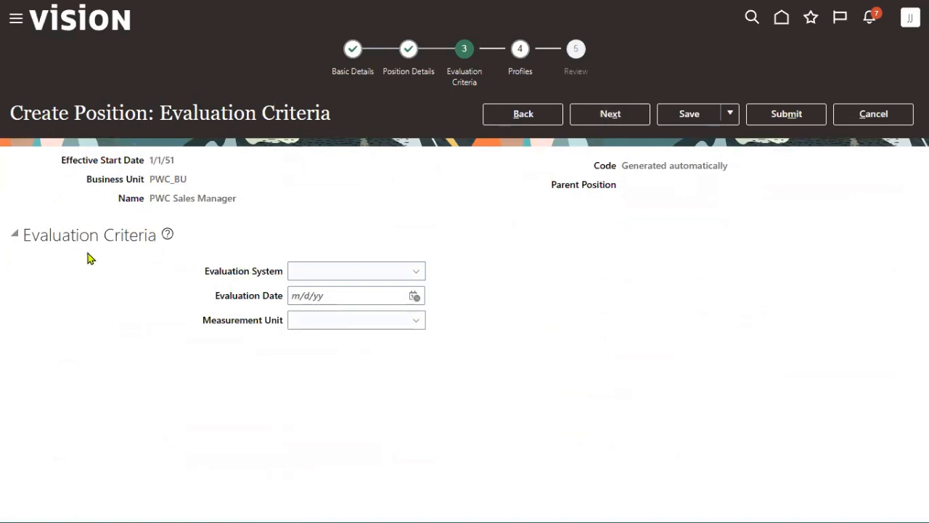
# Look over the evaluation criteria and profiles stages without adding entries, and continue to the position review
pyautogui.moveTo(23, 236); pyautogui.dragTo(142, 235)
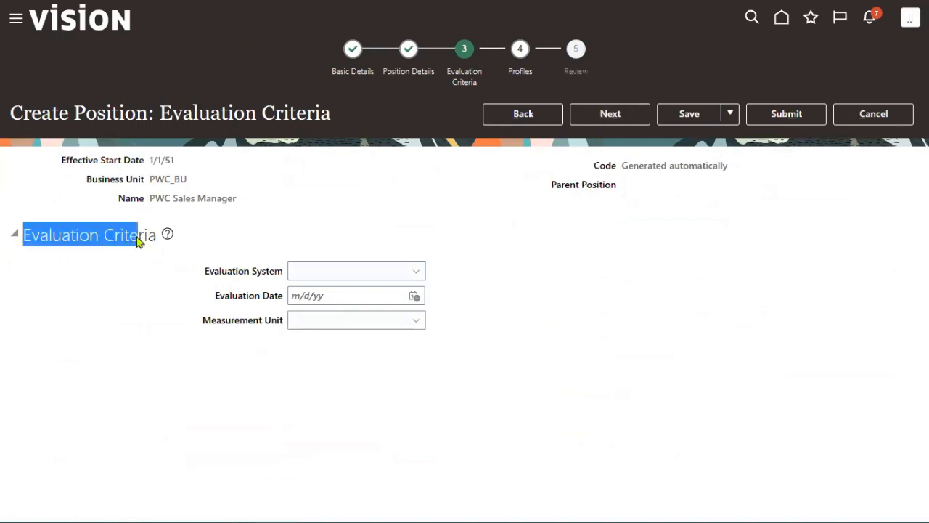
pyautogui.click(235, 357)
pyautogui.moveTo(203, 274); pyautogui.dragTo(276, 271)
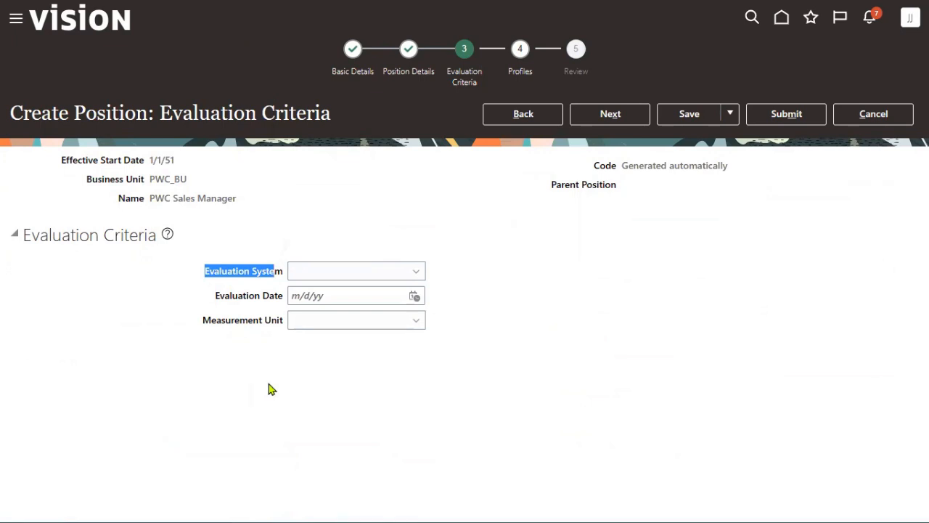
pyautogui.click(612, 125)
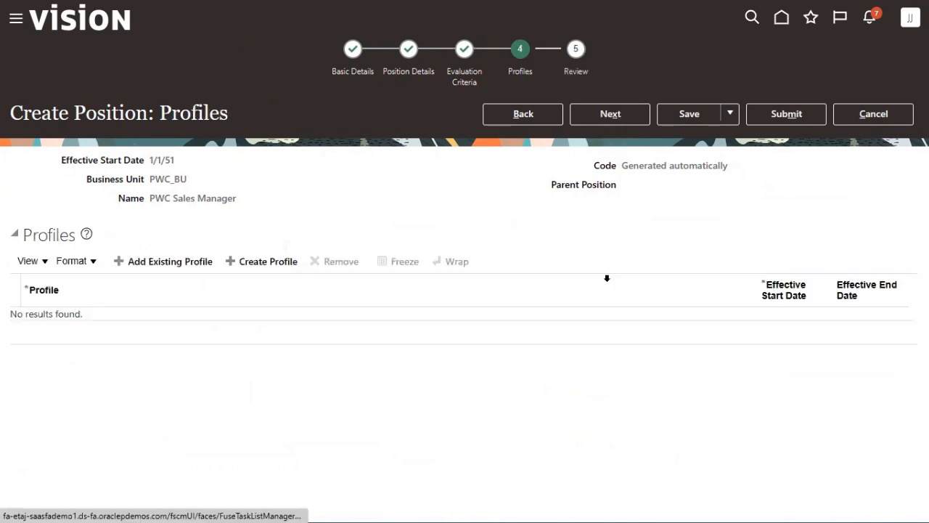
pyautogui.click(625, 119)
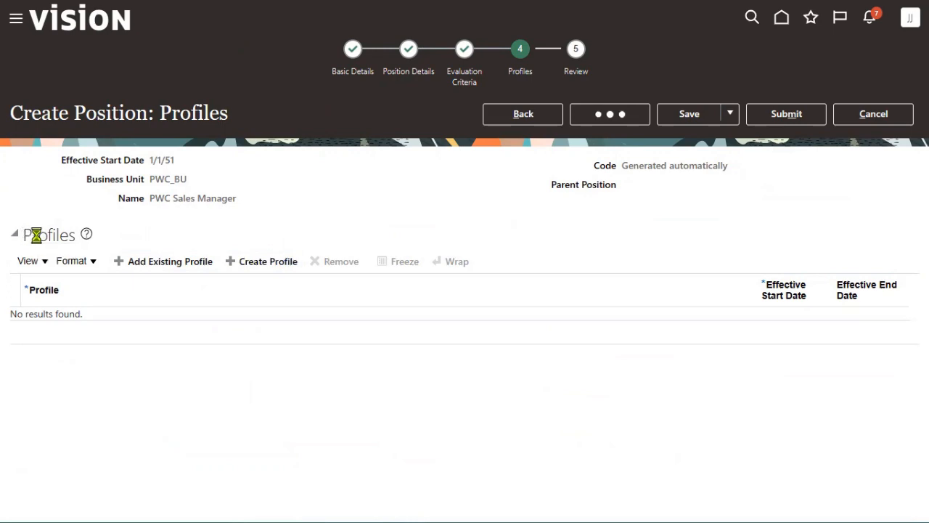
pyautogui.moveTo(35, 235); pyautogui.dragTo(81, 233)
pyautogui.click(63, 232)
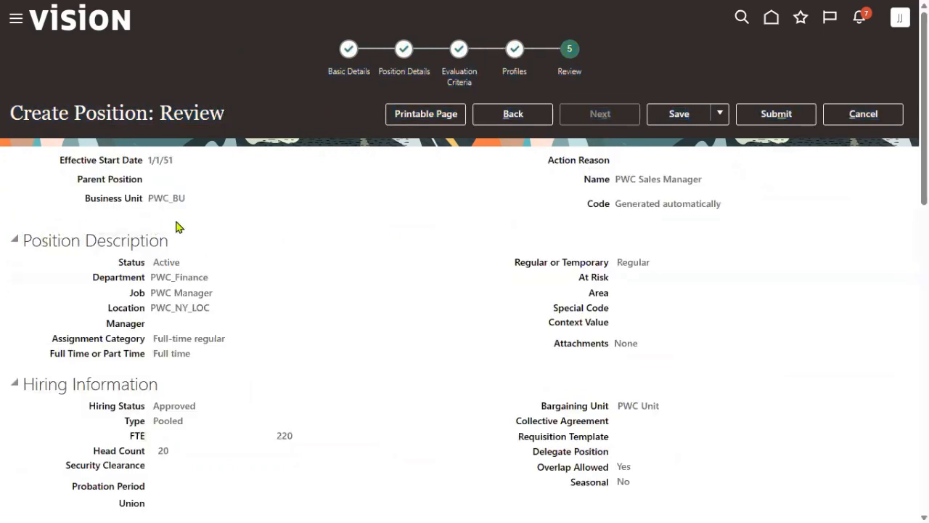
# Check the review summary down to the profiles section and submit the PWC Sales Manager position request
pyautogui.scroll(-3, 330, 334)
pyautogui.scroll(-5, 330, 341)
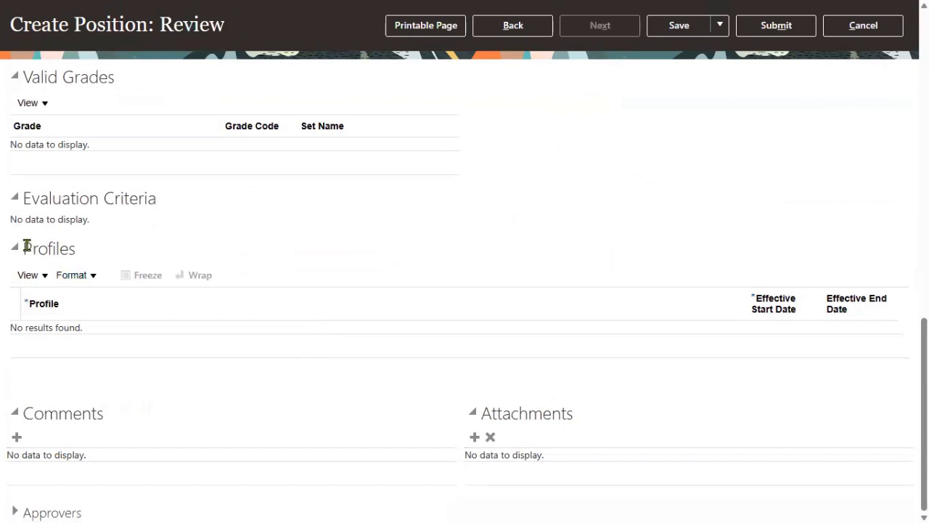
pyautogui.moveTo(24, 247); pyautogui.dragTo(85, 251)
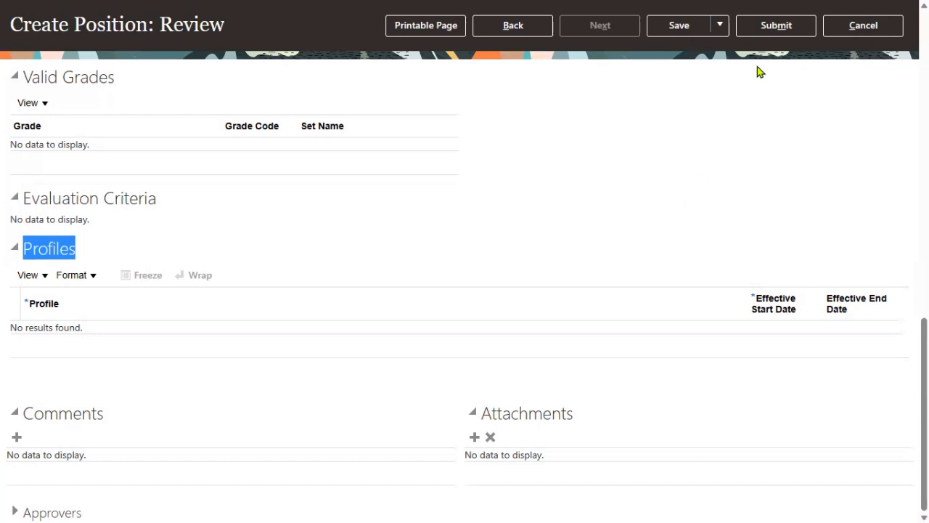
pyautogui.click(763, 26)
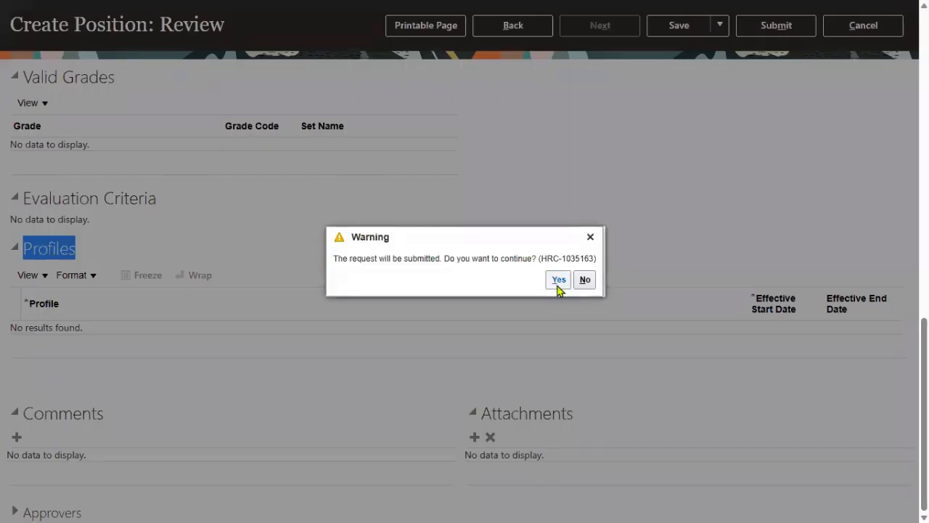
pyautogui.click(558, 280)
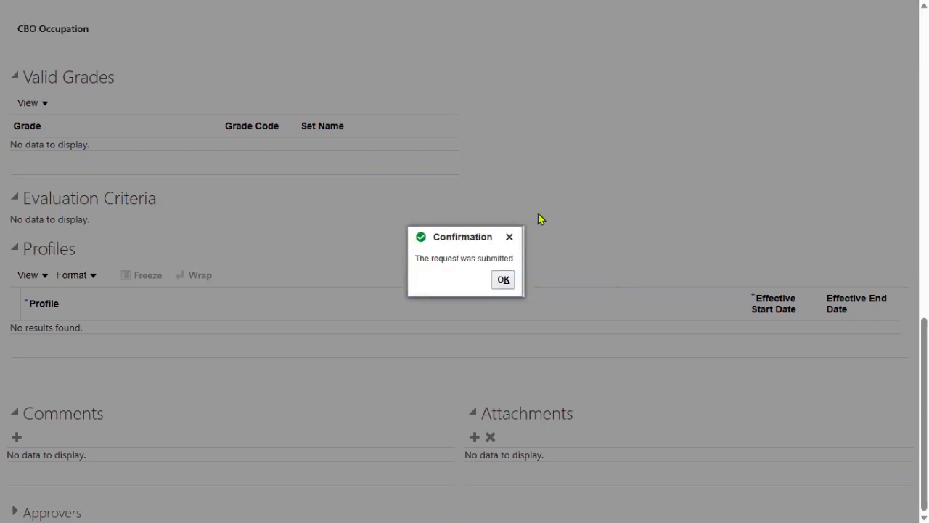
pyautogui.click(501, 282)
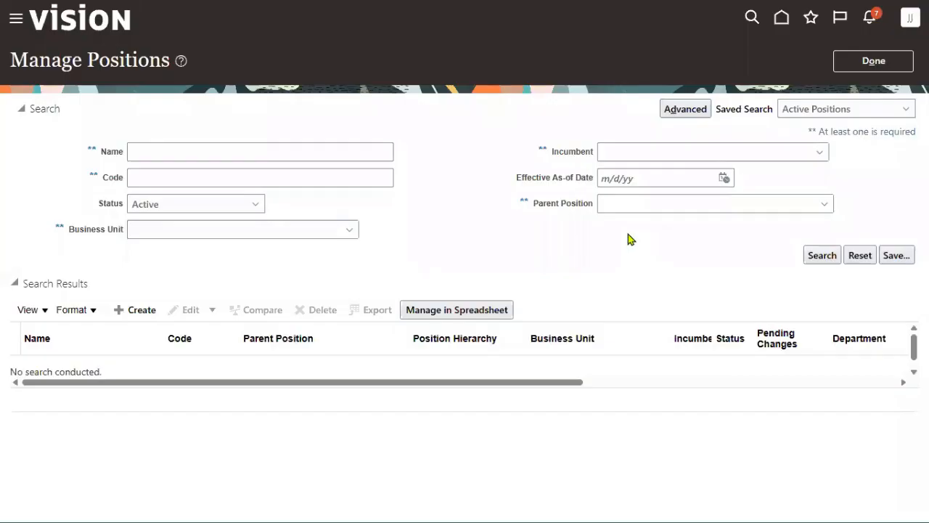
# Search the active positions by the name PWC S
pyautogui.click(232, 152)
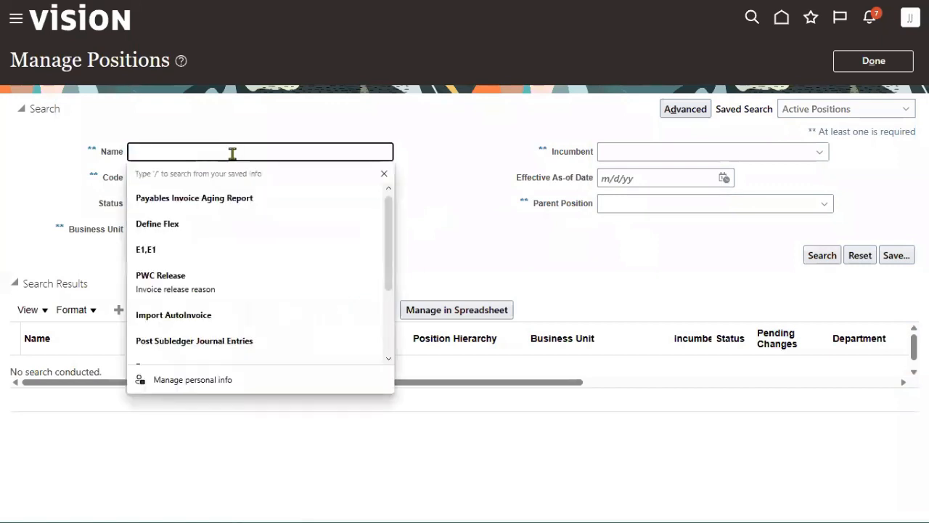
pyautogui.write('PWC')
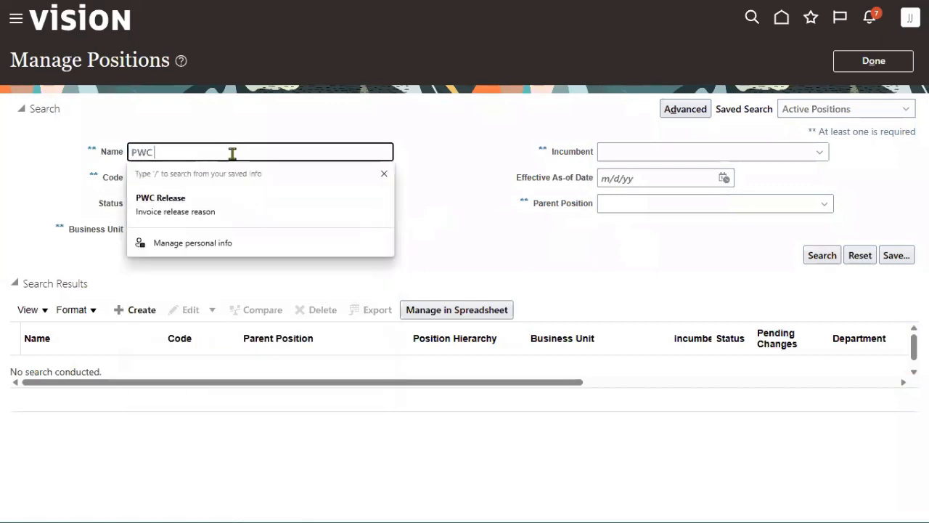
pyautogui.write(' S')
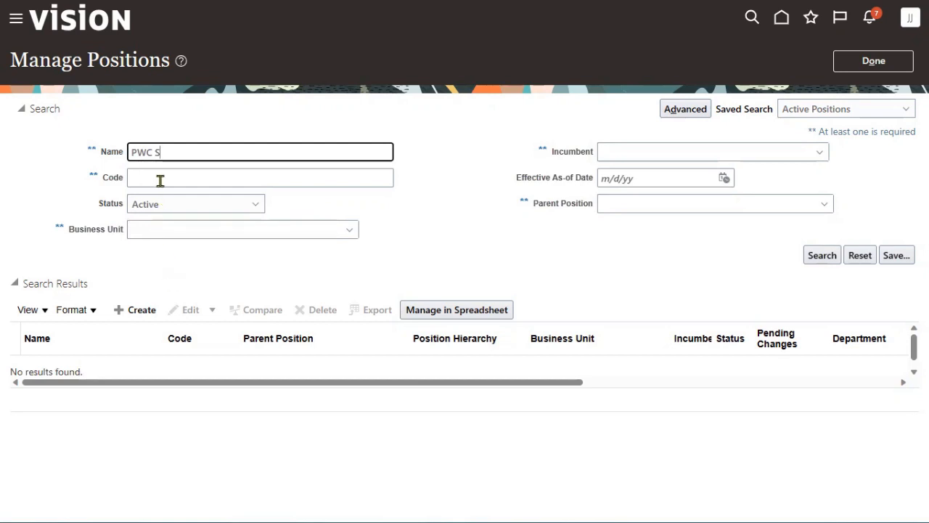
# Shorten the position name criterion to PWC and run the active positions search
pyautogui.press('BackSpace')
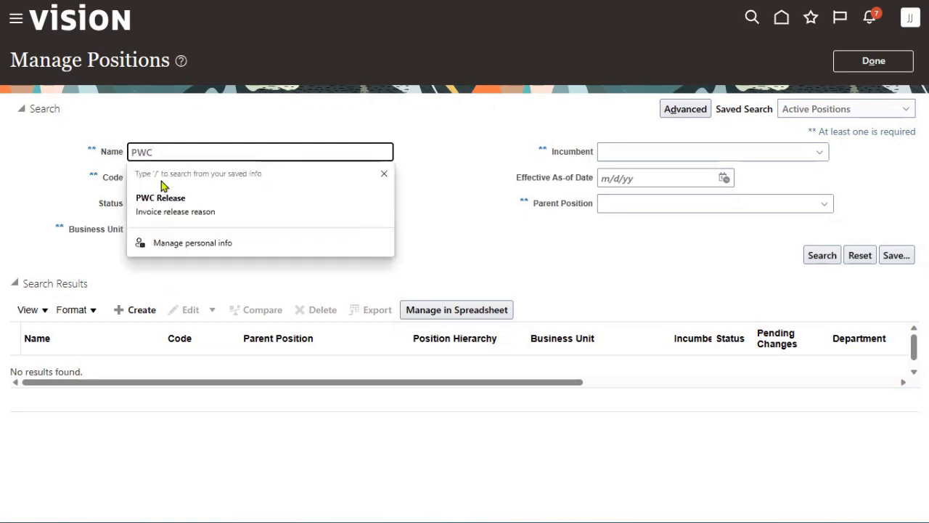
pyautogui.click(419, 248)
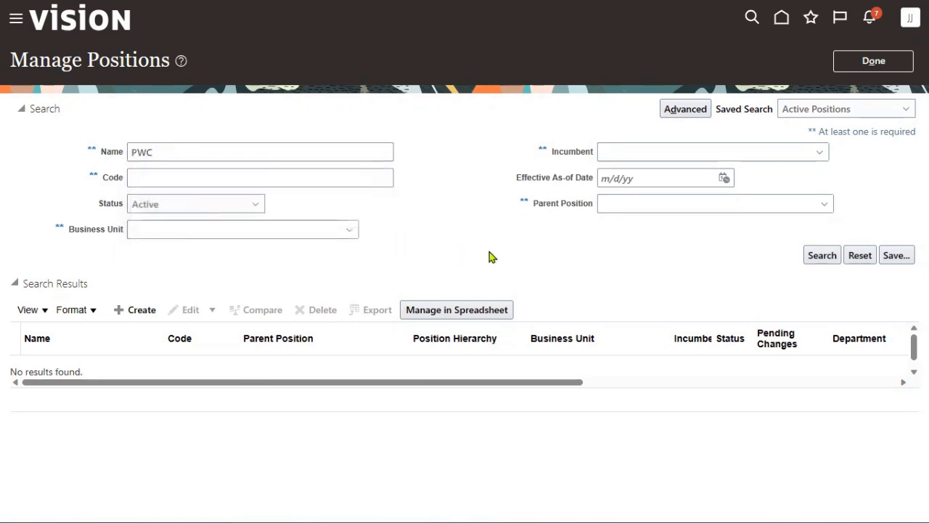
pyautogui.click(813, 257)
pyautogui.click(813, 257)
pyautogui.click(817, 257)
pyautogui.click(173, 148)
pyautogui.hotkey('ctrl', 'a')
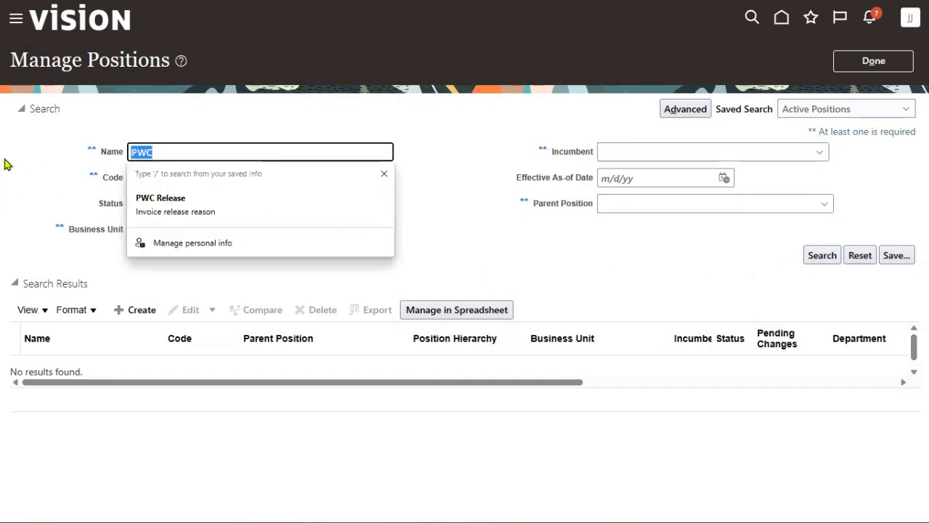
pyautogui.hotkey('ctrl', 'v')
pyautogui.moveTo(234, 147); pyautogui.dragTo(4, 167)
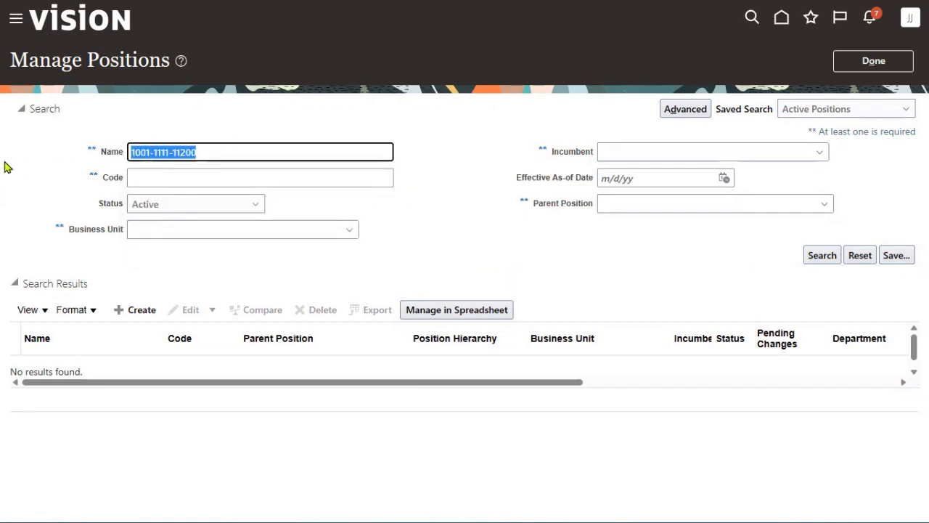
pyautogui.press('BackSpace')
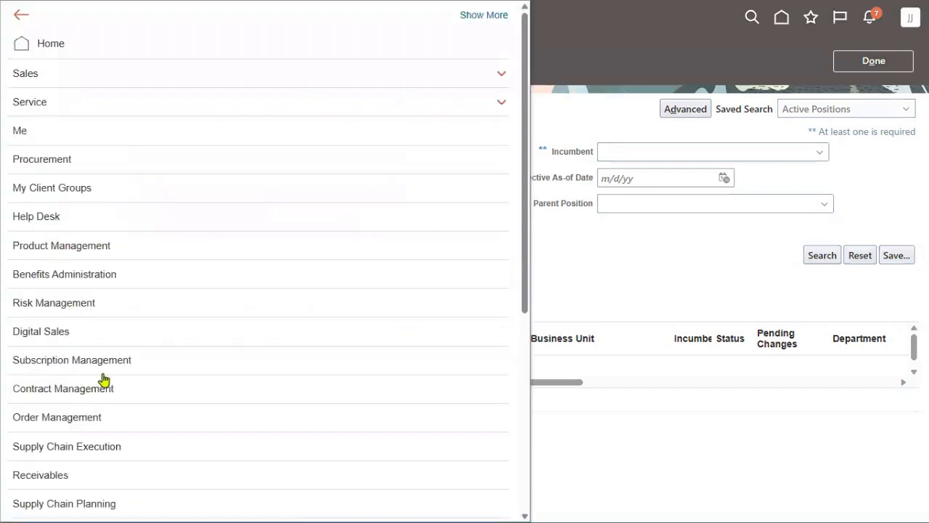
# Open the Transaction Console from Tools and remove the Failed status filter from the transactions list
pyautogui.scroll(-5, 105, 378)
pyautogui.click(74, 424)
pyautogui.scroll(-3, 168, 397)
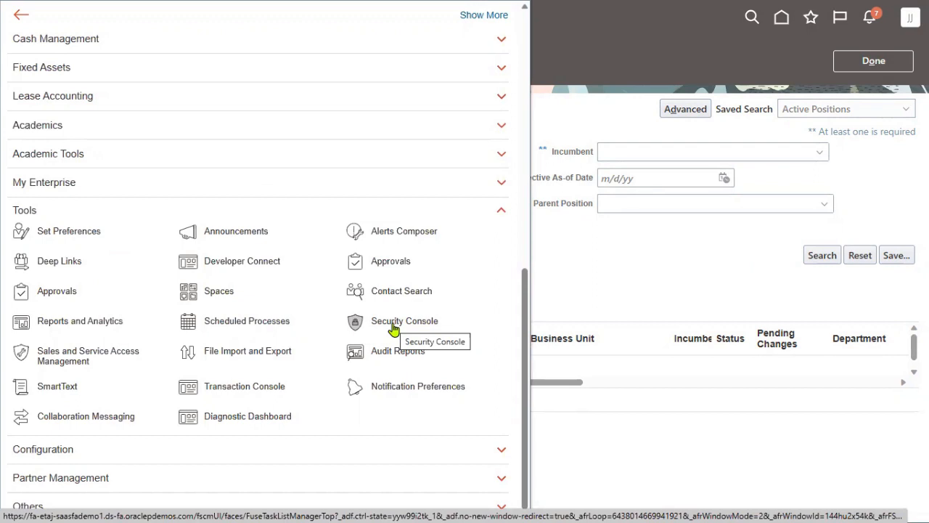
pyautogui.click(227, 394)
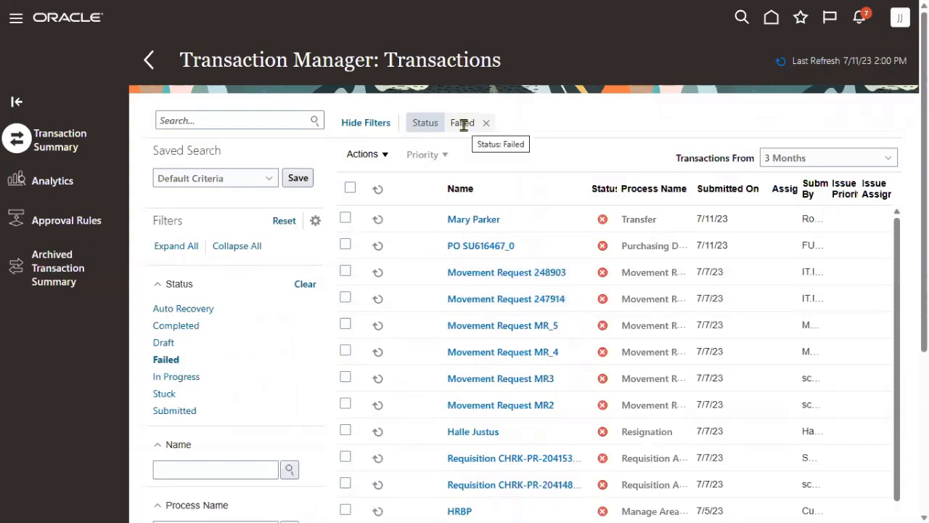
pyautogui.click(485, 123)
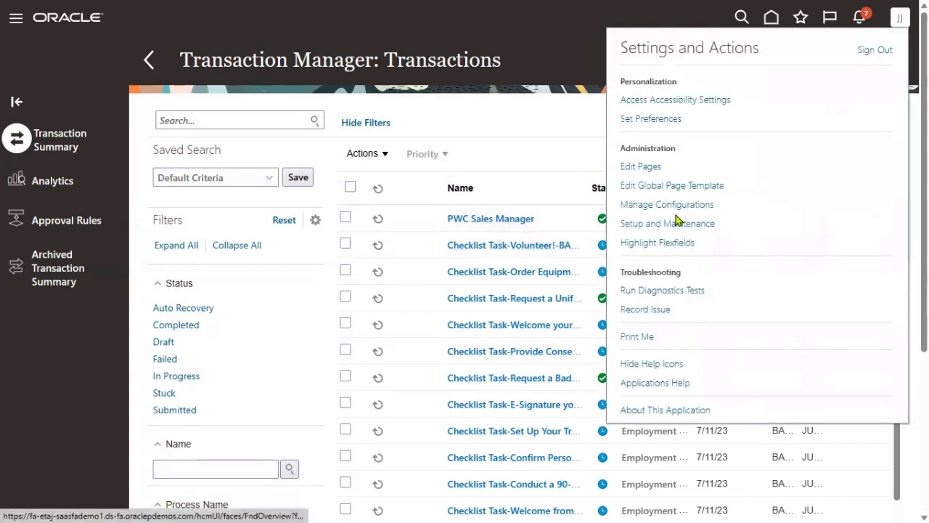
# Go to Setup and Maintenance and open the Manage Positions task in Workforce Structures, using a task search for Position
pyautogui.click(673, 225)
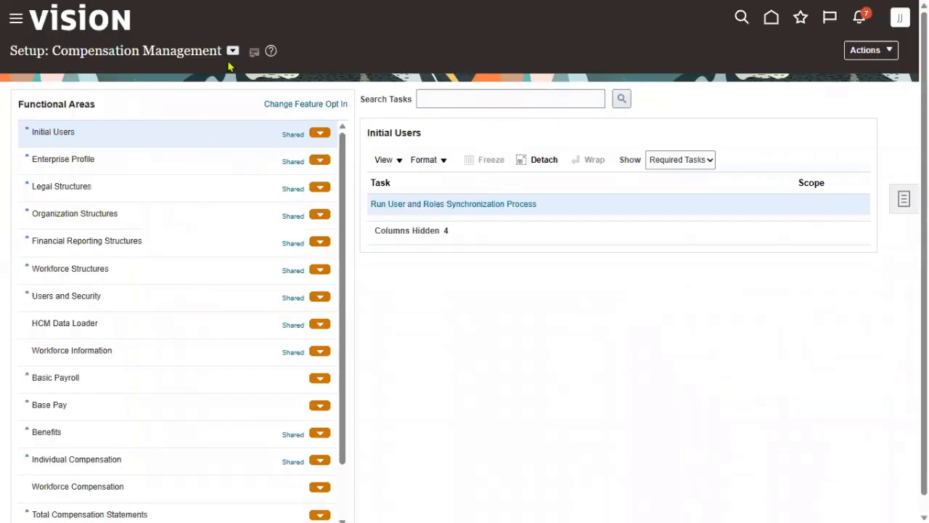
pyautogui.click(232, 50)
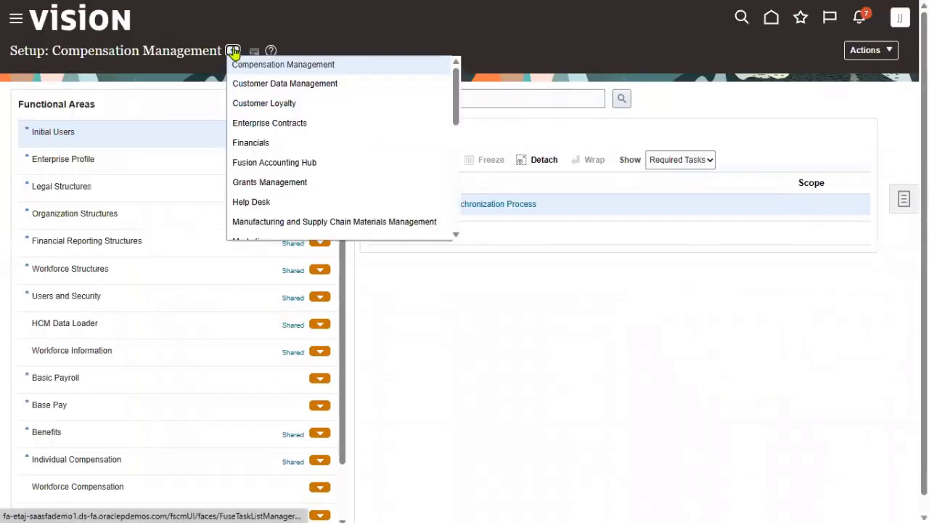
pyautogui.click(547, 95)
pyautogui.write('Po')
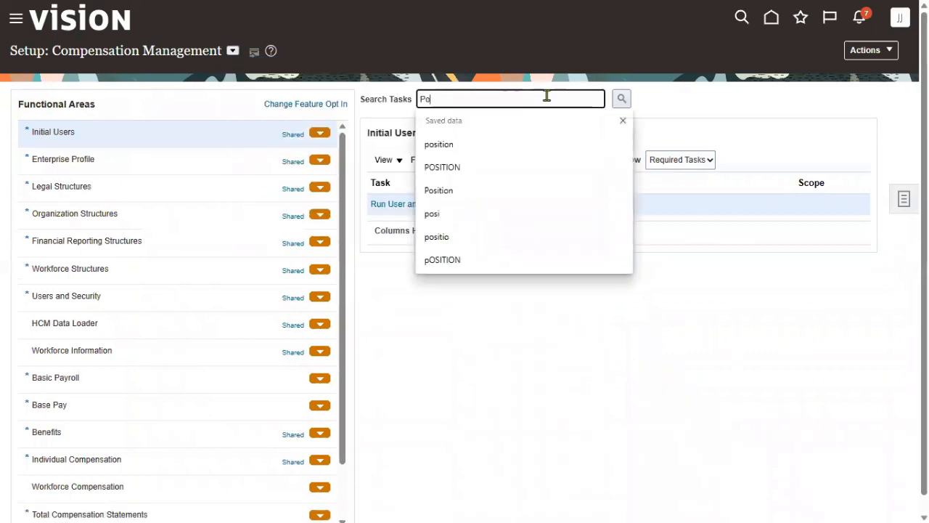
pyautogui.write('sition')
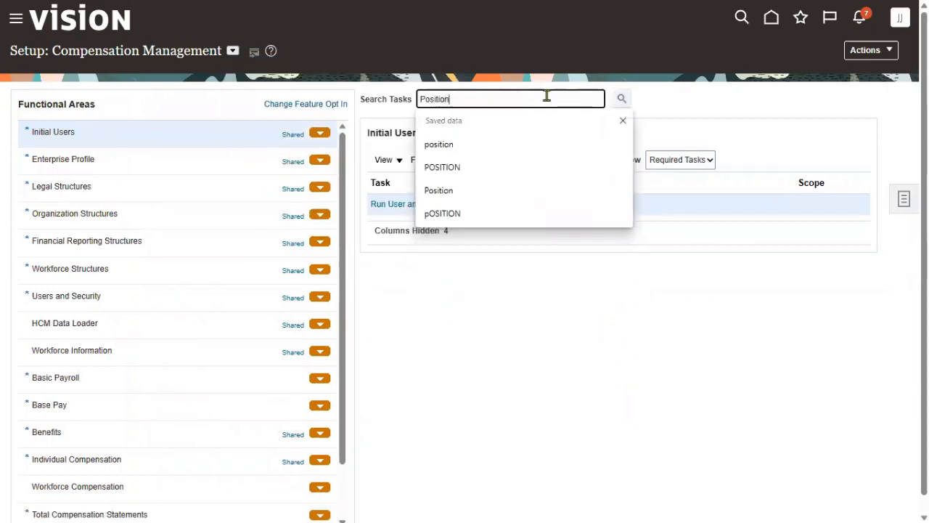
pyautogui.press('Return')
pyautogui.click(294, 249)
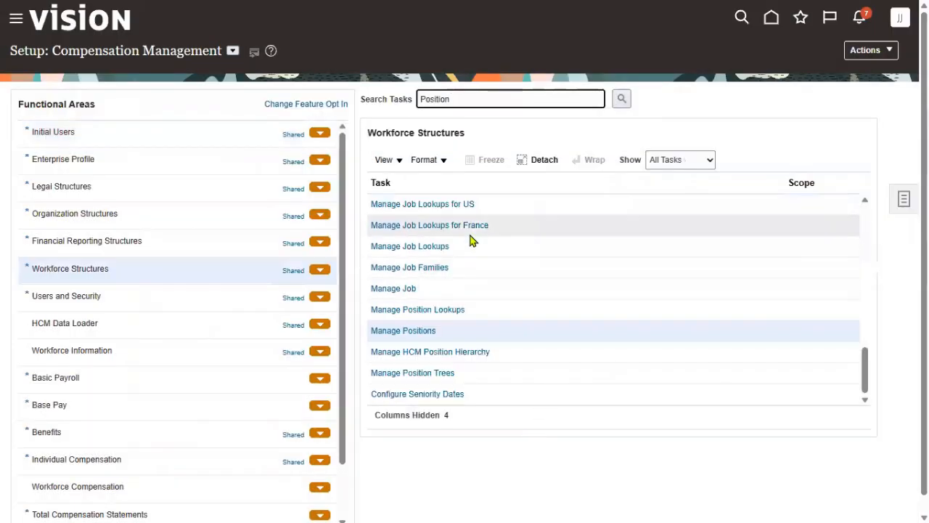
pyautogui.click(419, 332)
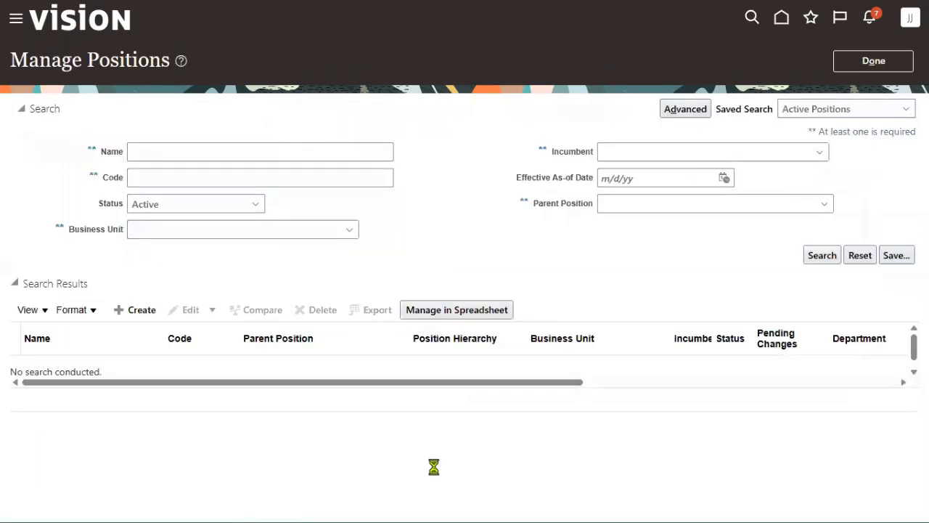
# Search the active positions by the name PWC and select the PWC Sales Manager entry
pyautogui.click(188, 148)
pyautogui.write('PWC')
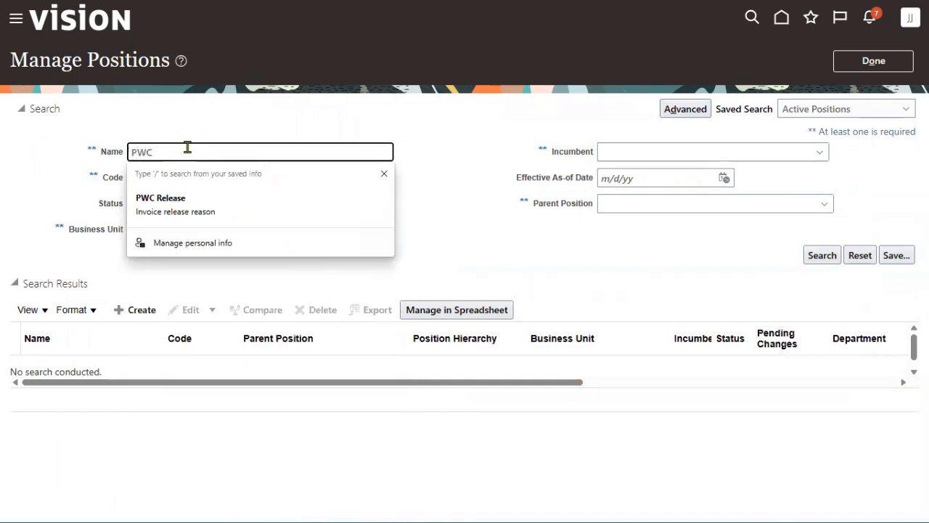
pyautogui.press('Return')
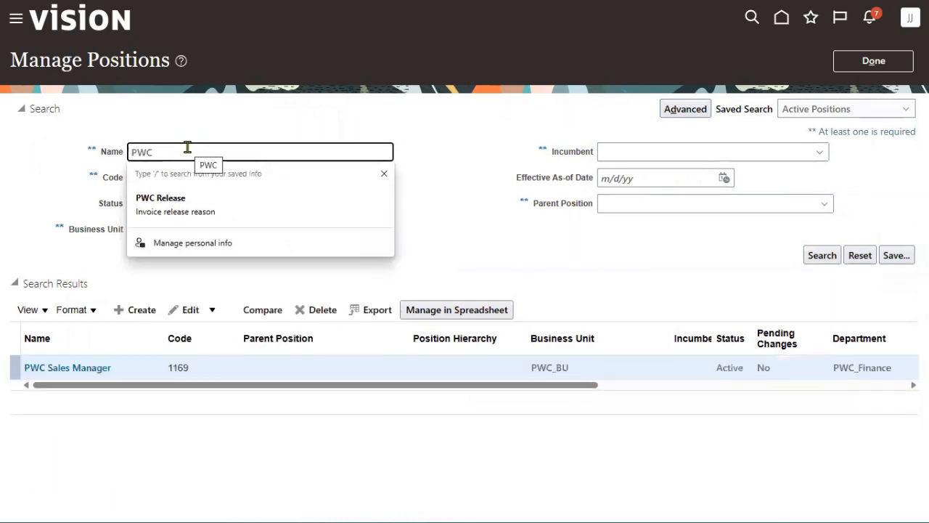
pyautogui.click(237, 357)
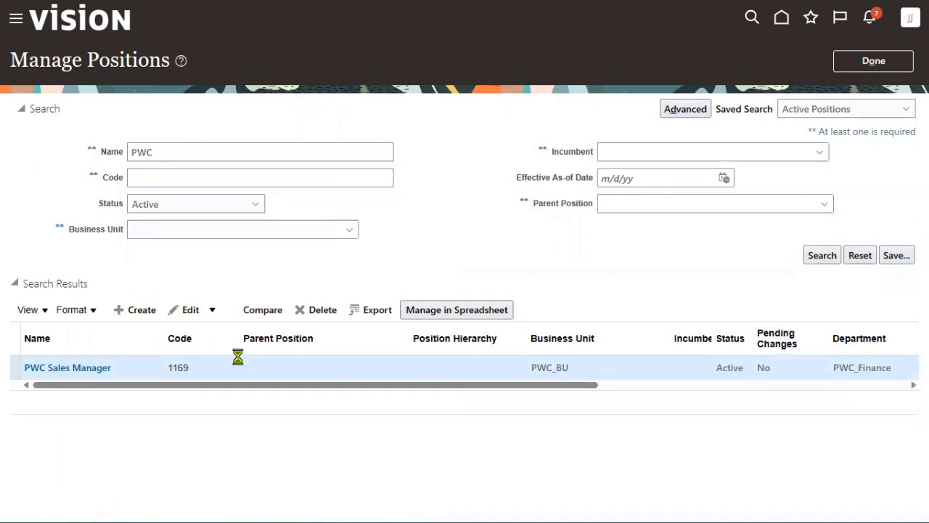